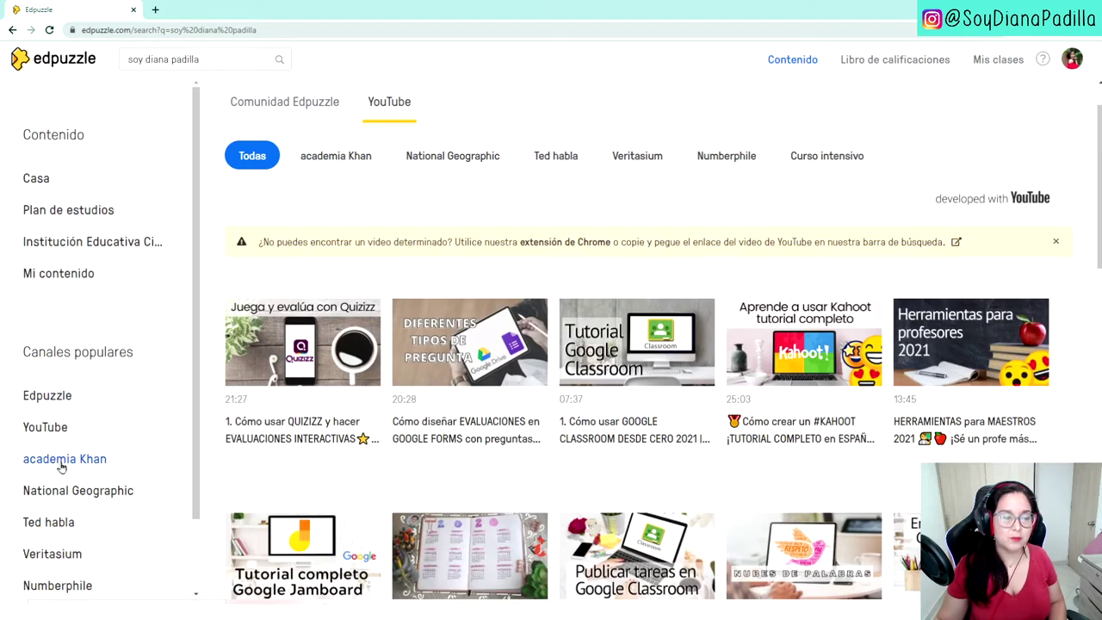
- Restrict the current video search to the YouTube channel
left_click(44, 438)
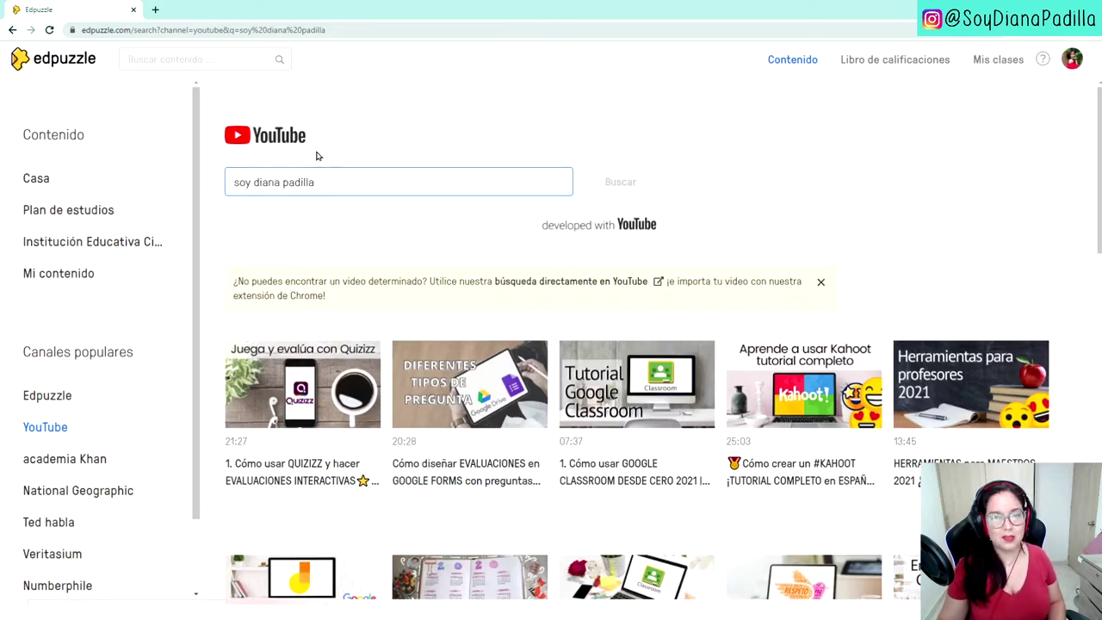
- Switch to YouTube in a new browser tab and search for the creator's channel by name
left_click(155, 10)
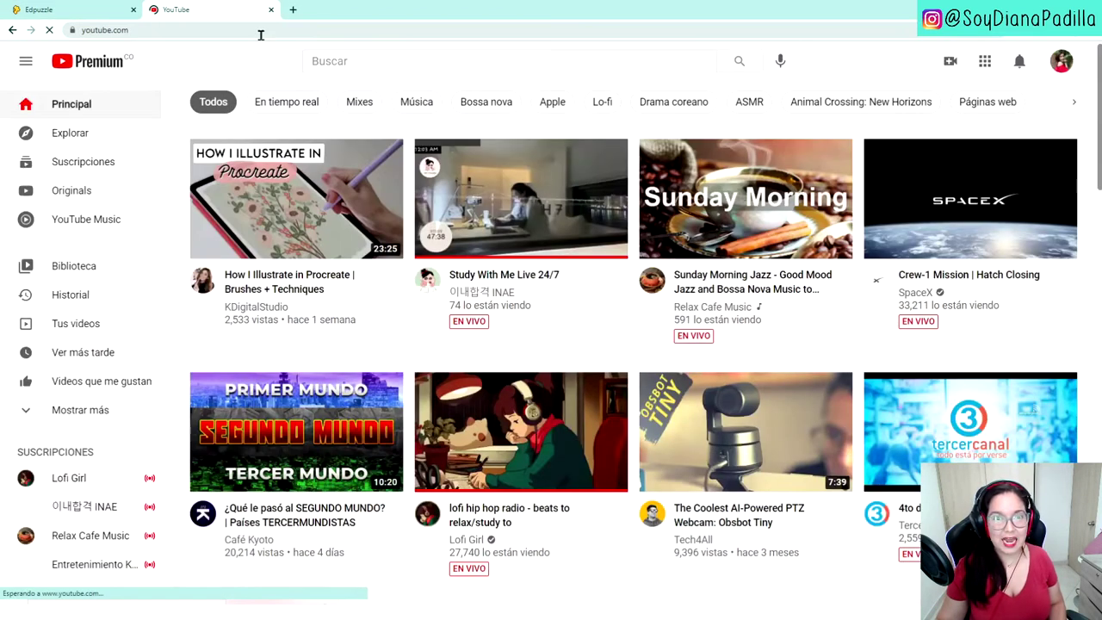
left_click(313, 65)
type("soy diana padilla")
key("Return")
- Open the Google Sheets database video, pause it, and send it to Edpuzzle for editing
mouse_move(408, 342)
left_click(381, 502)
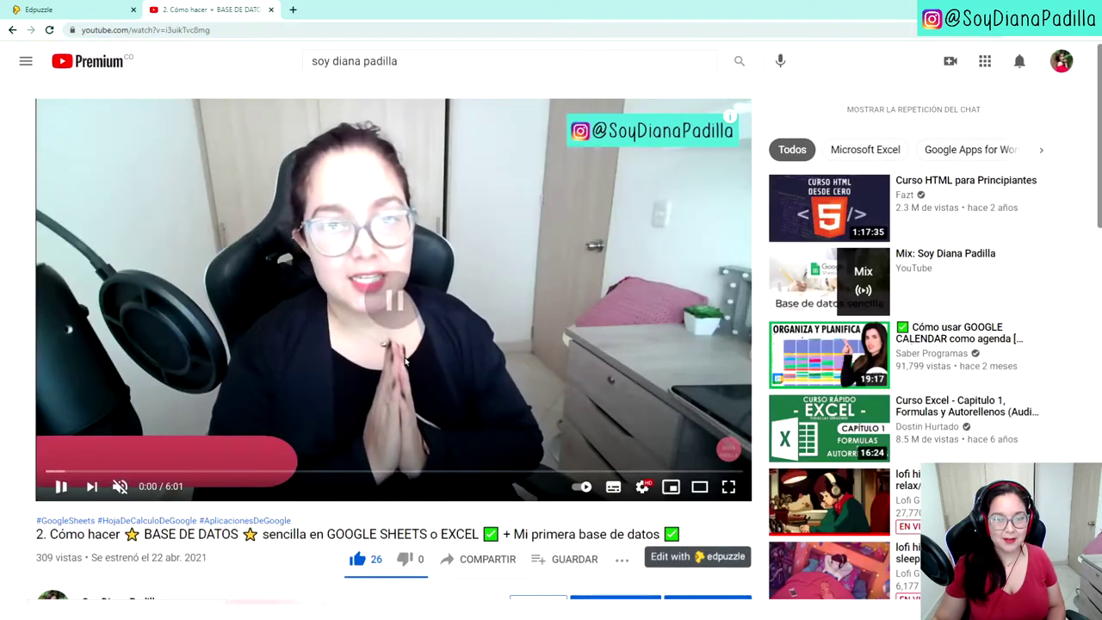
left_click(406, 361)
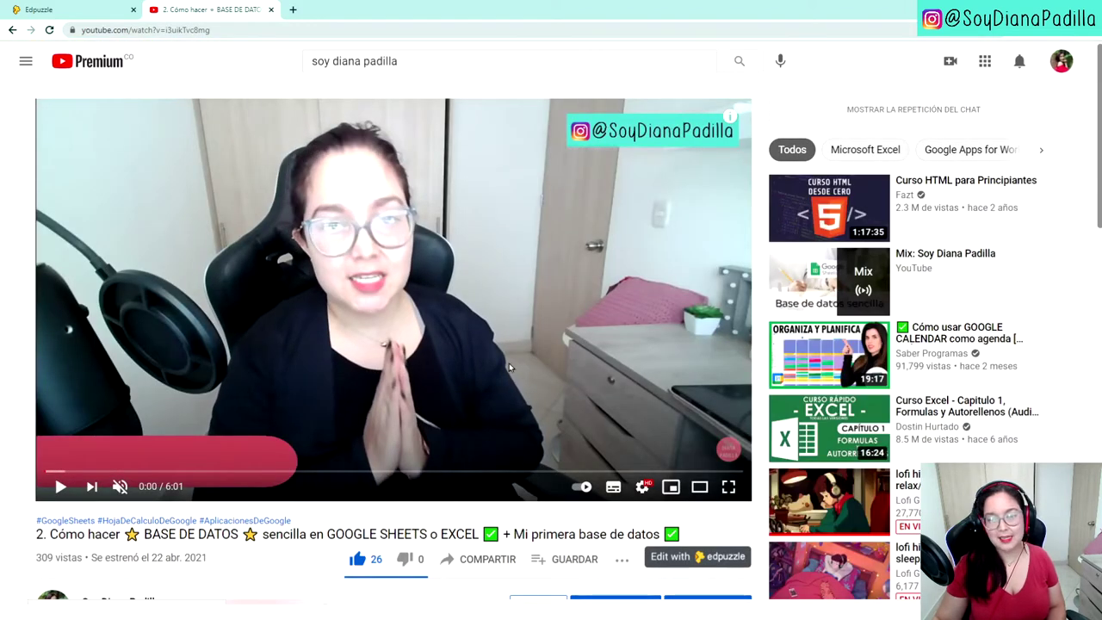
left_click(699, 557)
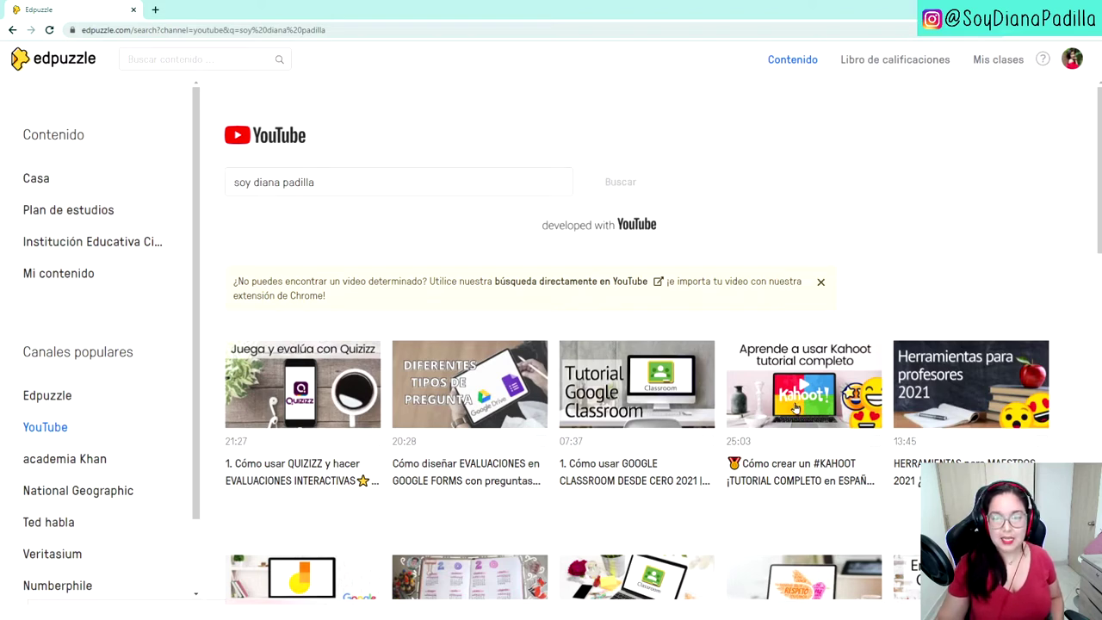
- Open the complete Kahoot tutorial video from the search results for editing
left_click(801, 409)
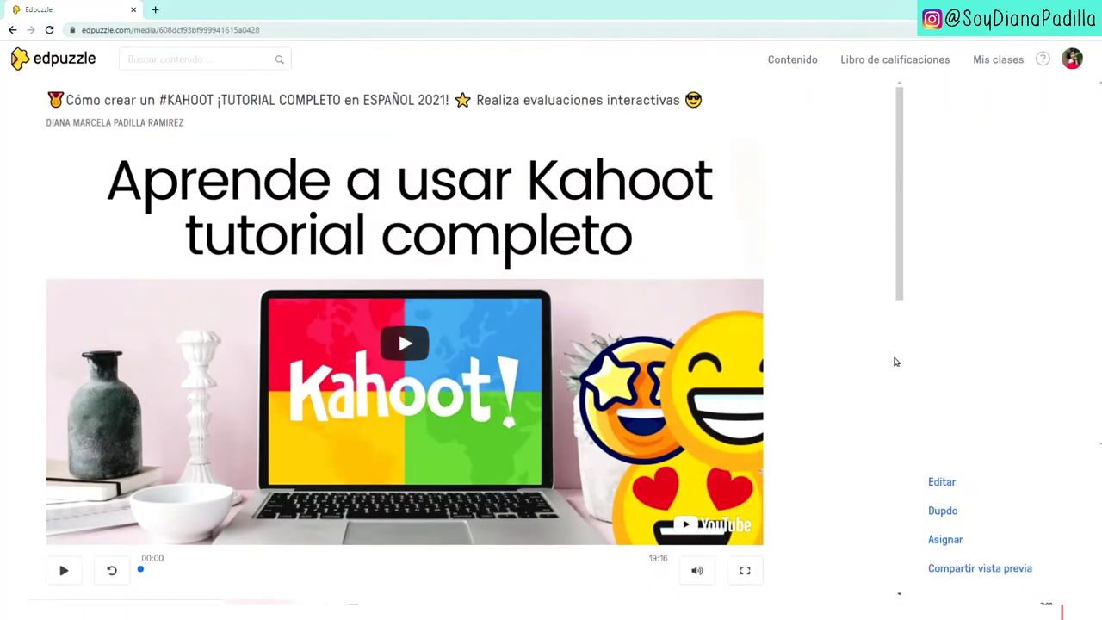
left_click(944, 483)
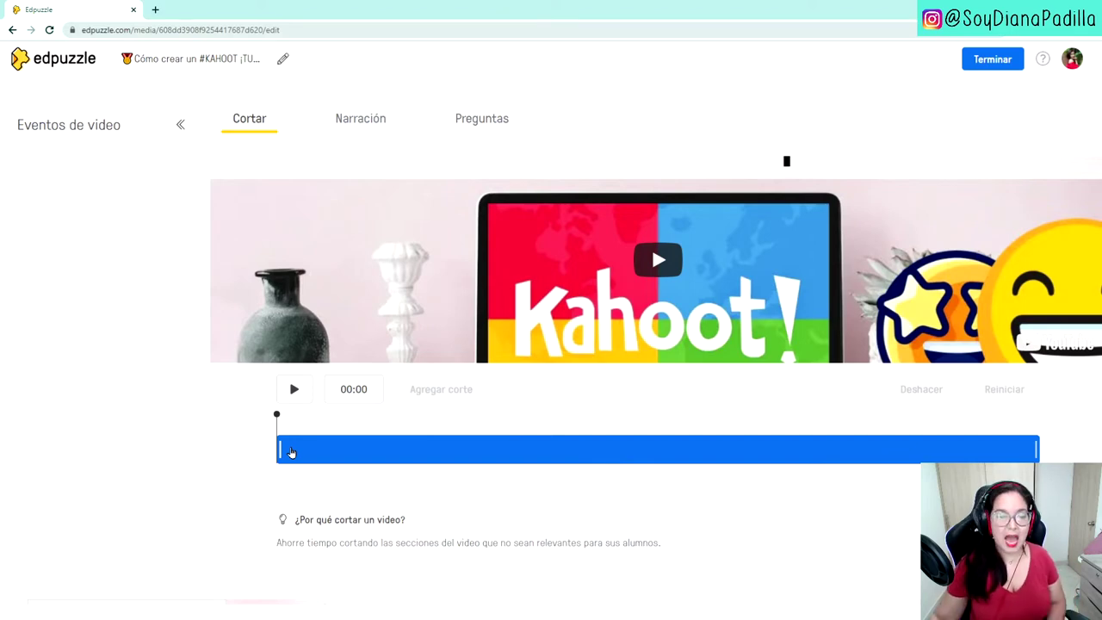
- Trim a short section off both the beginning and the end of the Kahoot video
left_click_drag(279, 451, 311, 462)
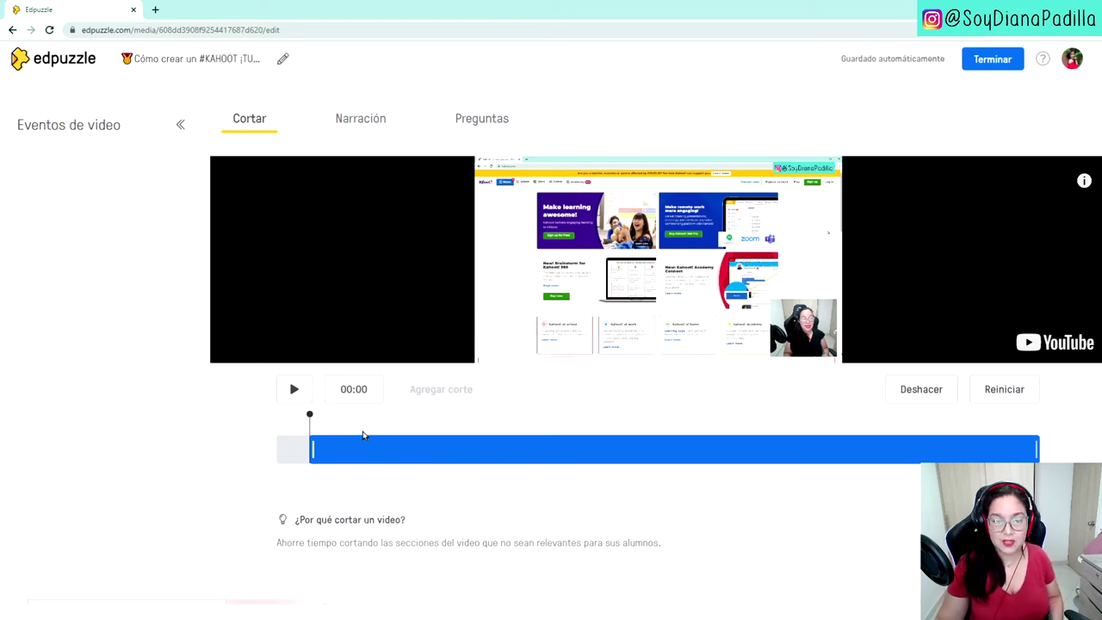
left_click_drag(1037, 451, 993, 452)
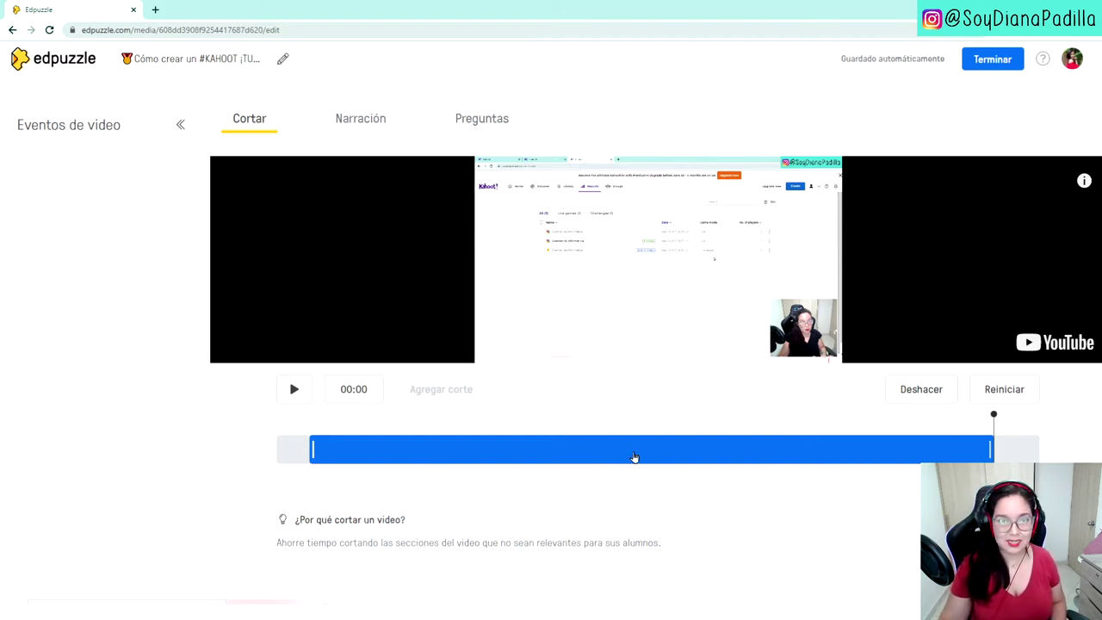
- Split the video near the middle of its timeline and cut out the section on both sides of the split
left_click(564, 456)
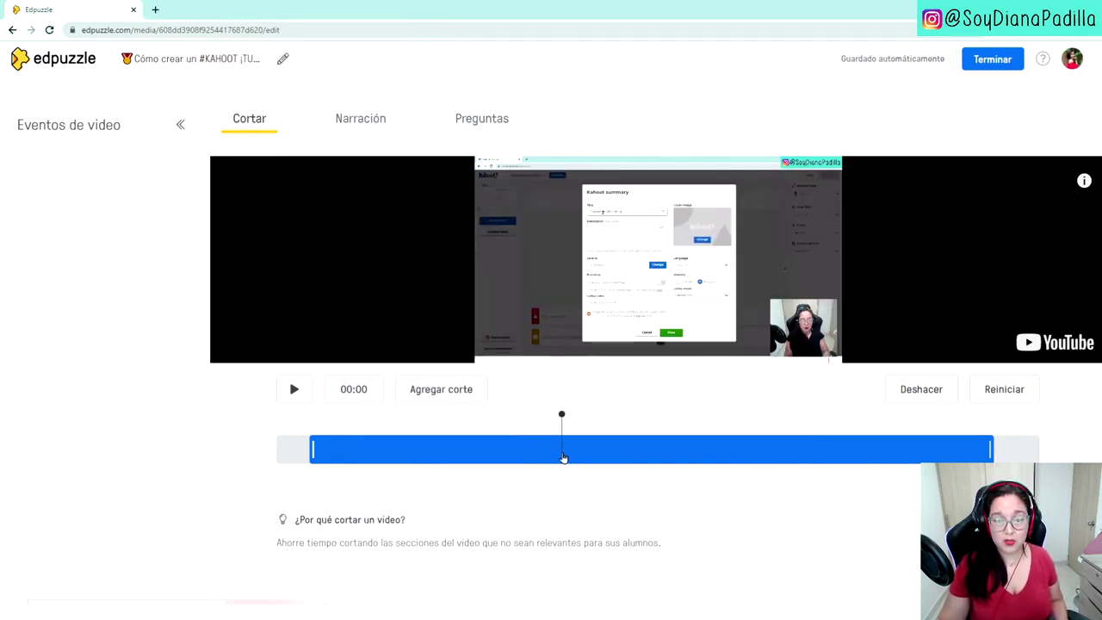
left_click(457, 393)
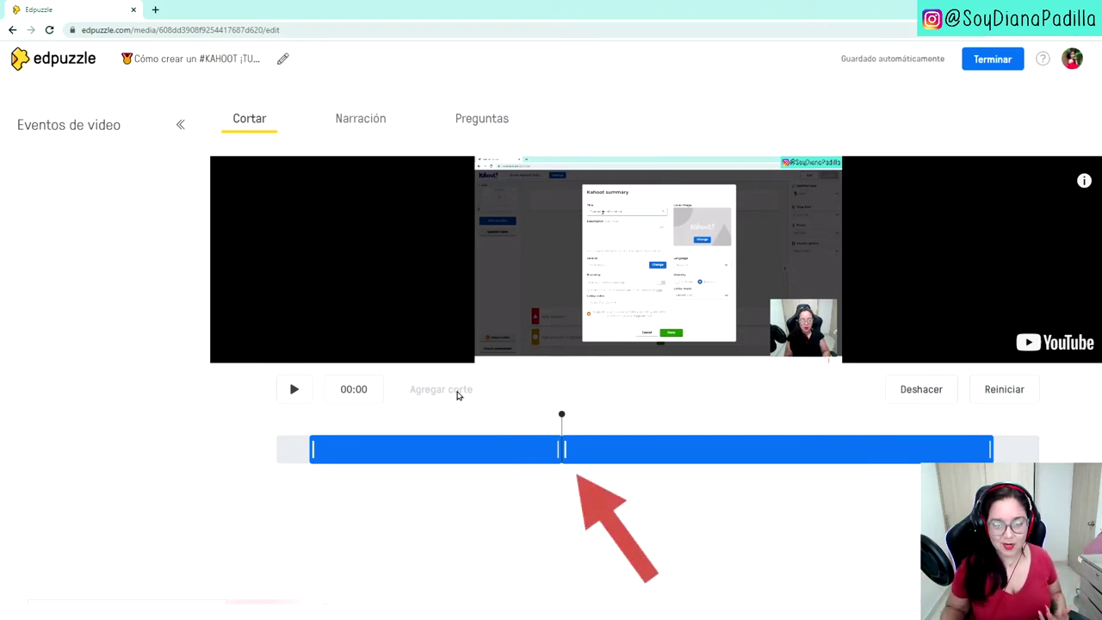
left_click_drag(561, 450, 521, 463)
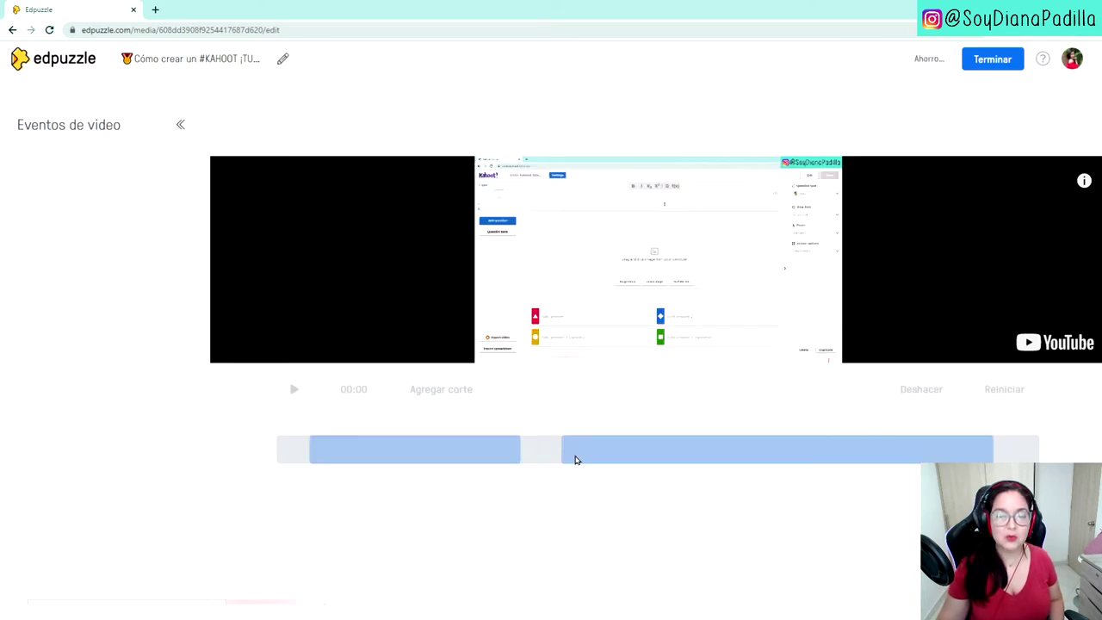
left_click_drag(567, 445, 636, 447)
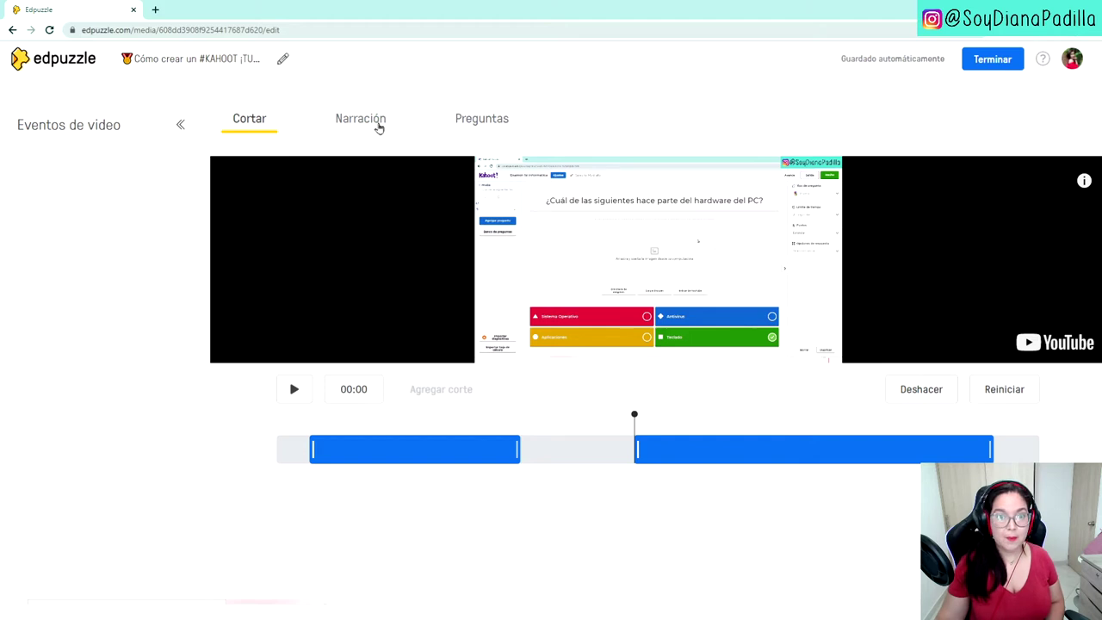
- Check whether a voice-over narration can be recorded for this video
left_click(365, 120)
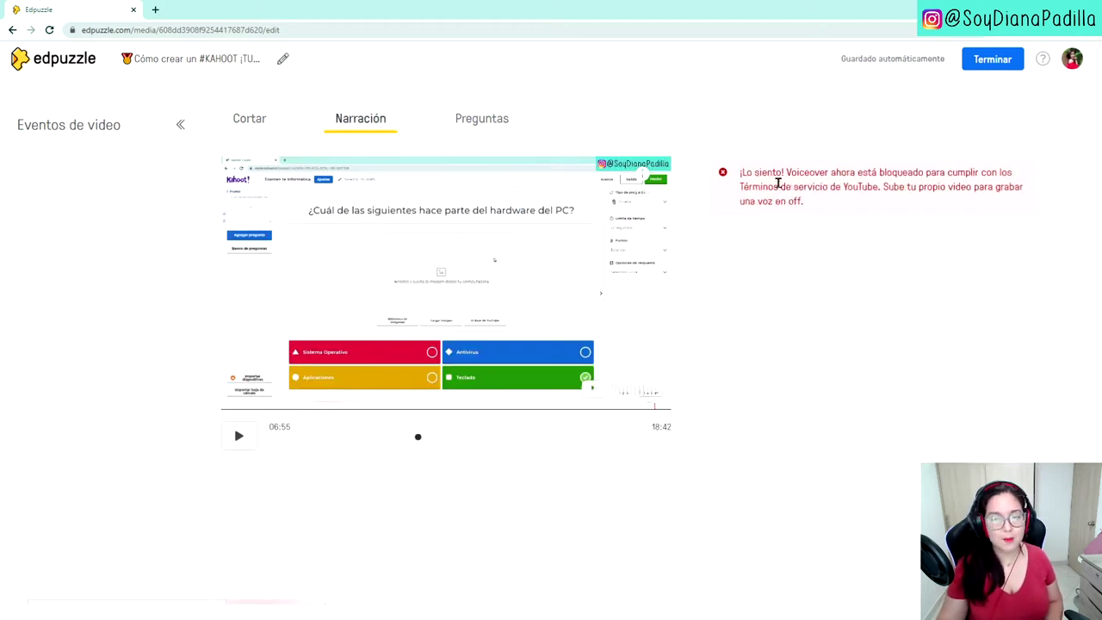
left_click_drag(782, 172, 789, 198)
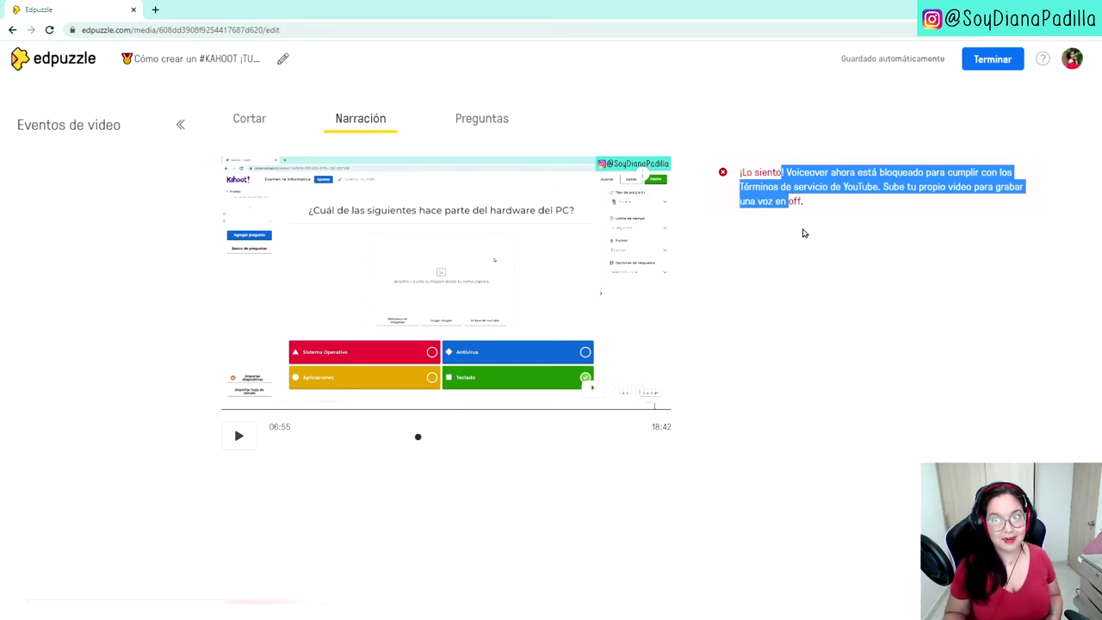
left_click(807, 238)
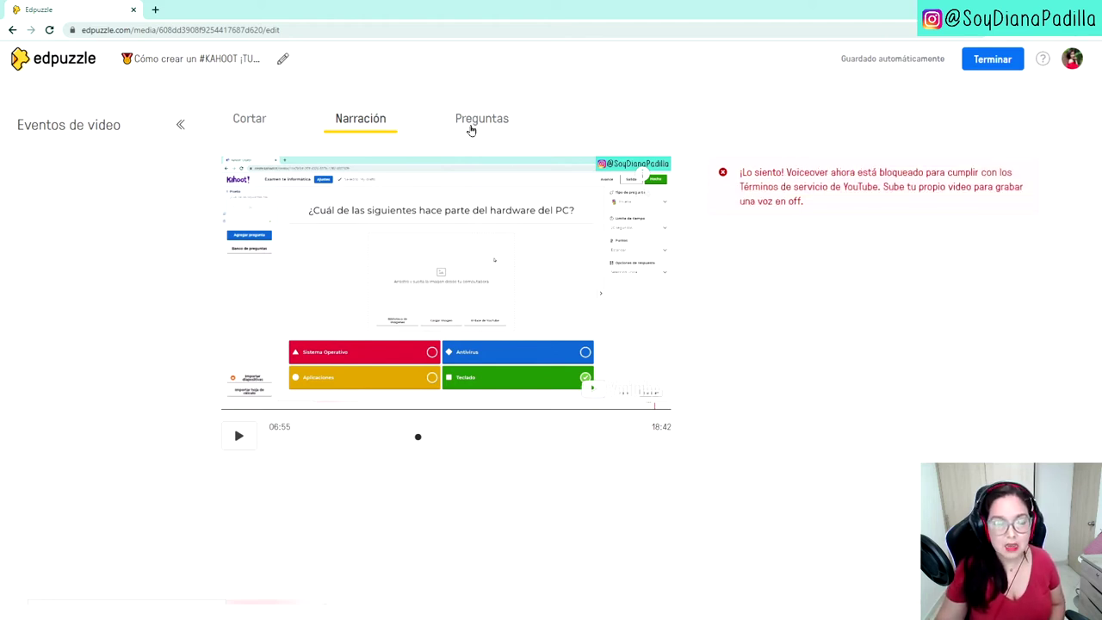
- Start a multiple-choice question at the early moment of the video showing the Kahoot pricing plans
left_click(472, 123)
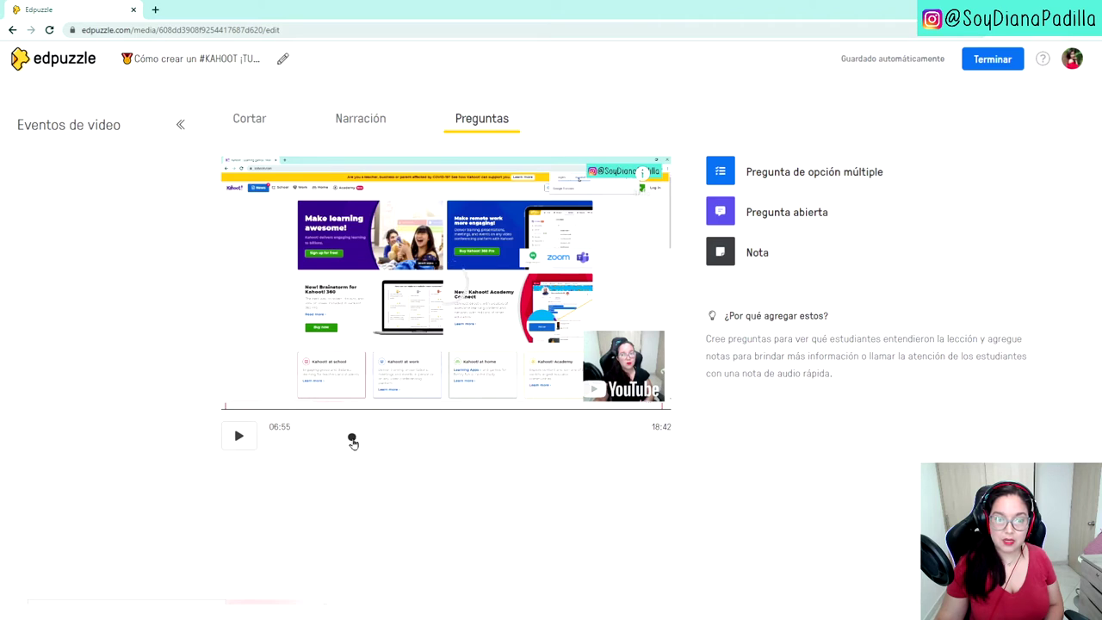
left_click_drag(352, 443, 490, 452)
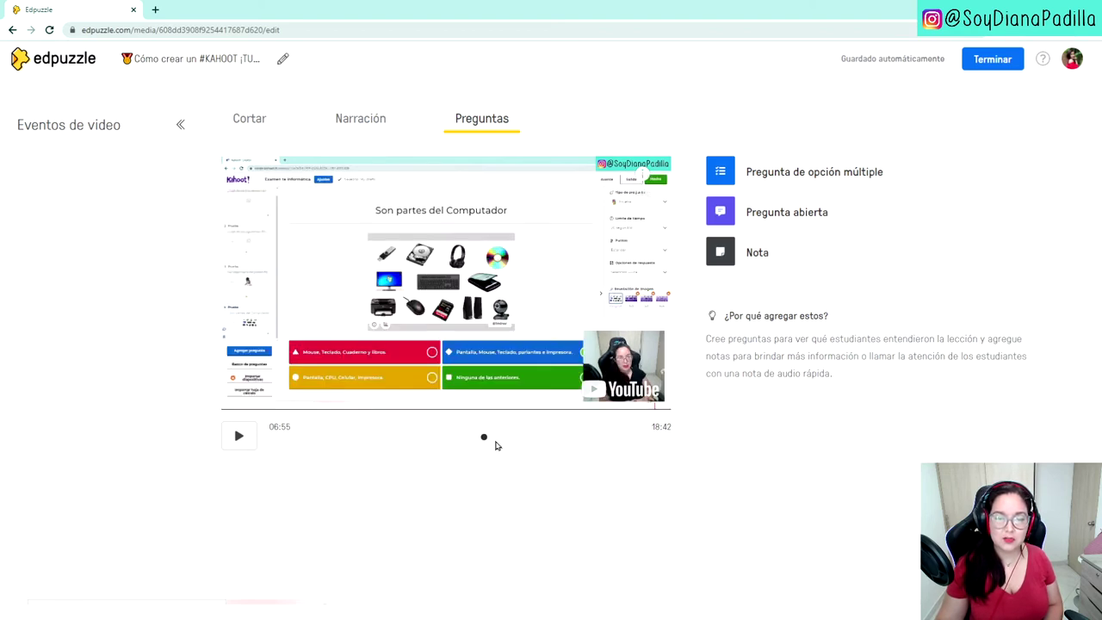
left_click_drag(486, 440, 305, 453)
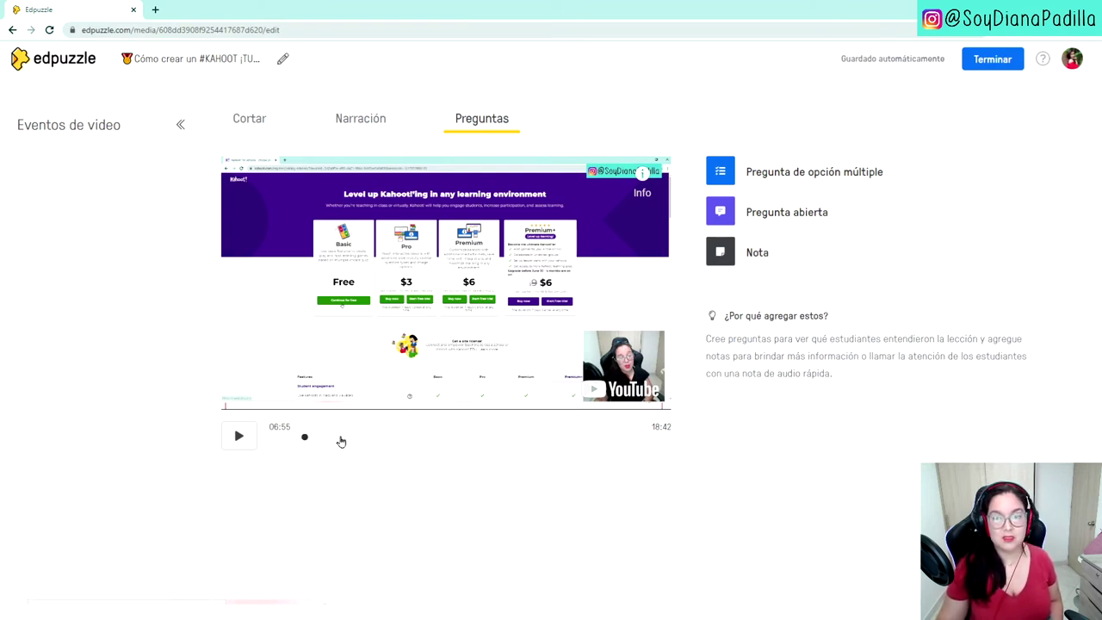
left_click(719, 173)
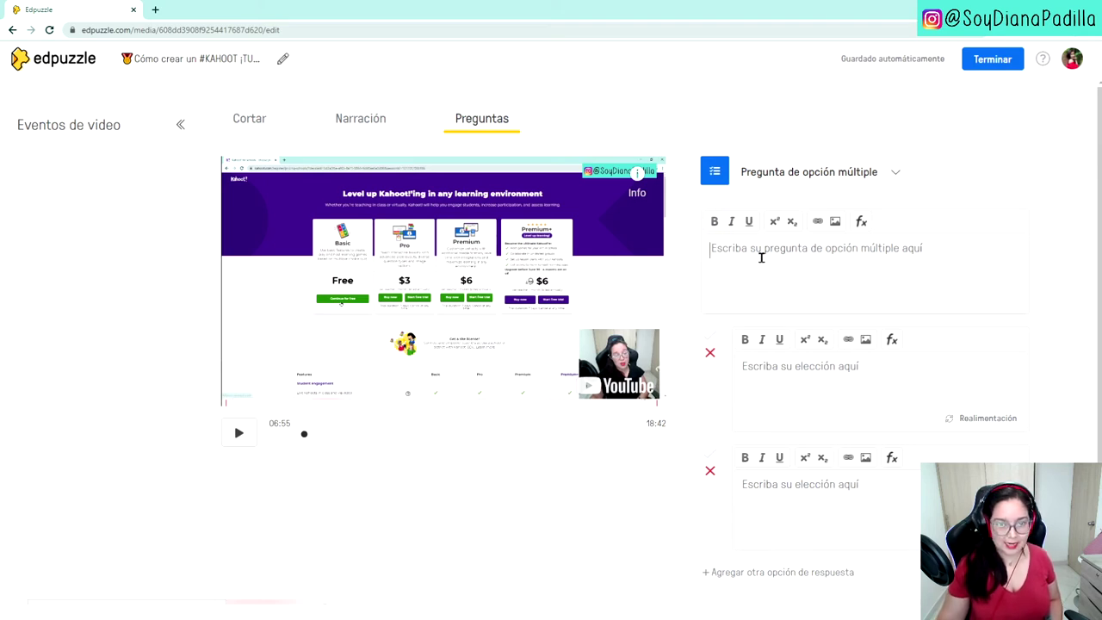
scroll(775, 370, "down", 2)
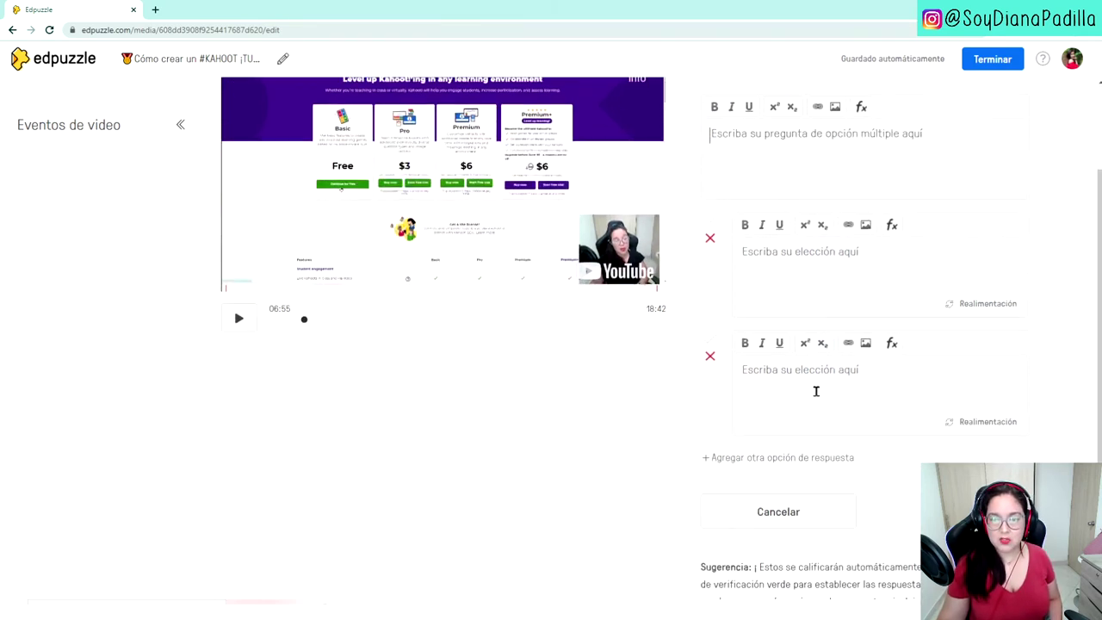
scroll(802, 367, "up", 2)
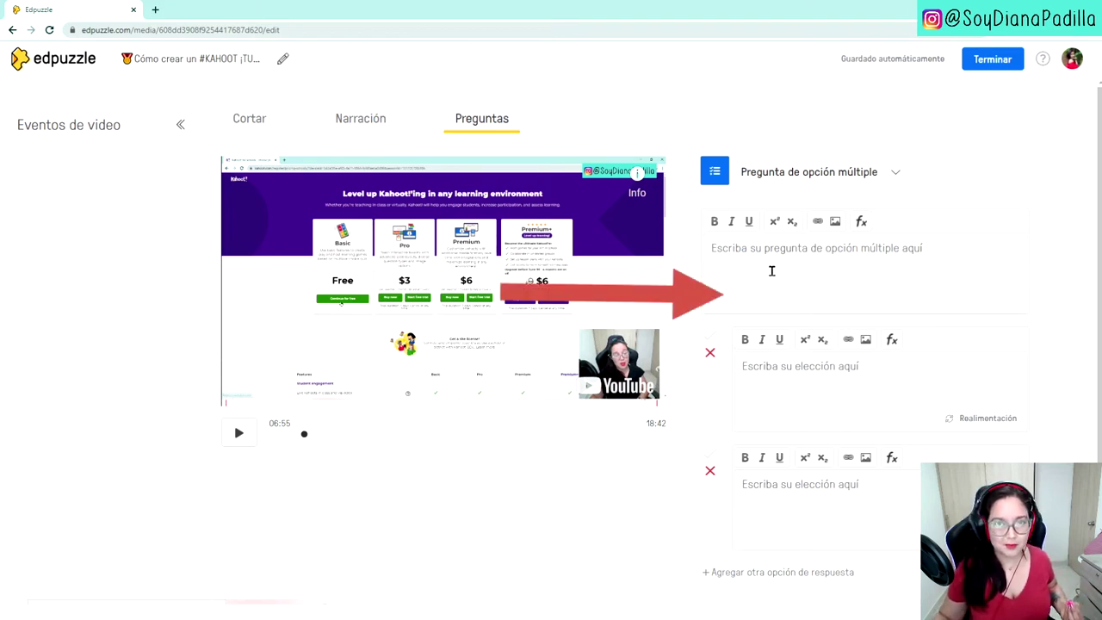
- Write the question "¿Kahoot se puede usar de forma gratuita?" with the word "gratuita" in bold
type("¿Kahoot se puede usar de forma gratuita?")
left_click_drag(863, 251, 903, 252)
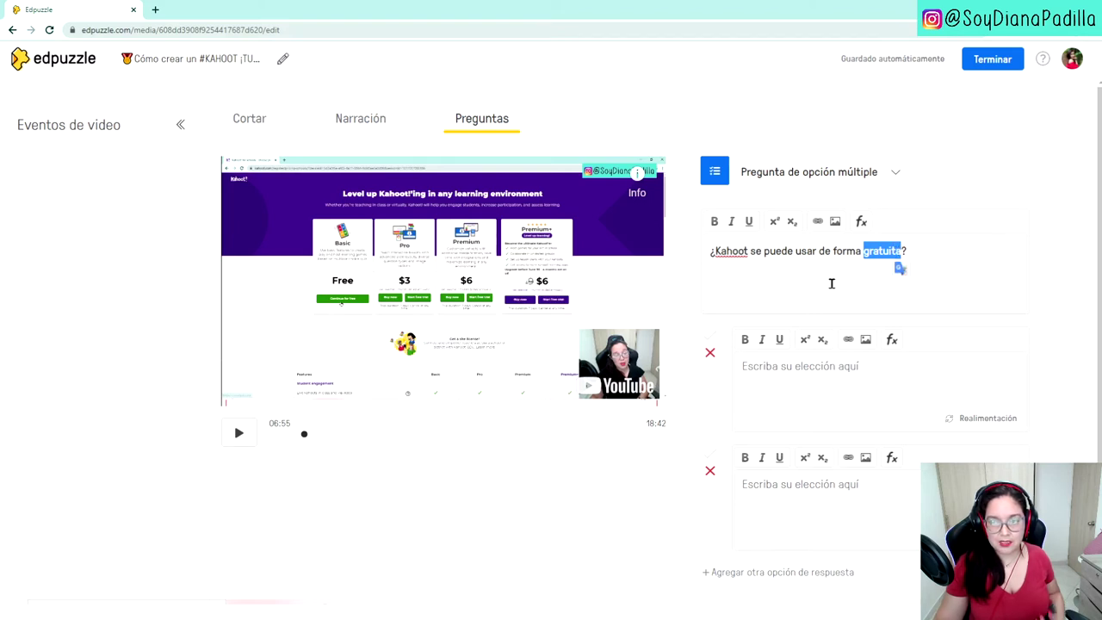
left_click(715, 222)
left_click(814, 282)
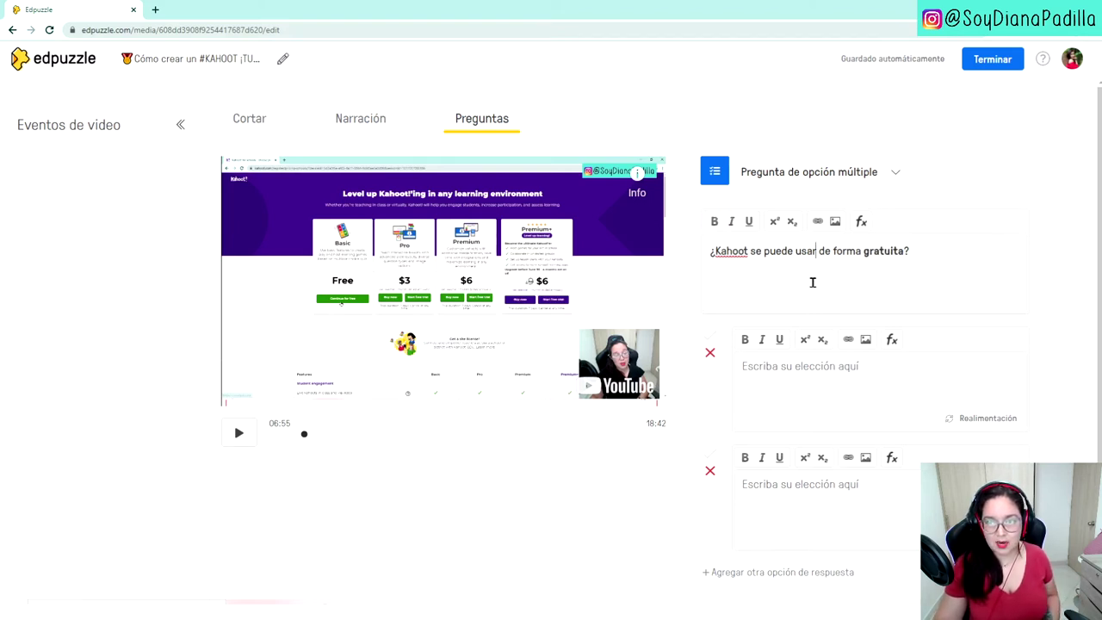
left_click(964, 250)
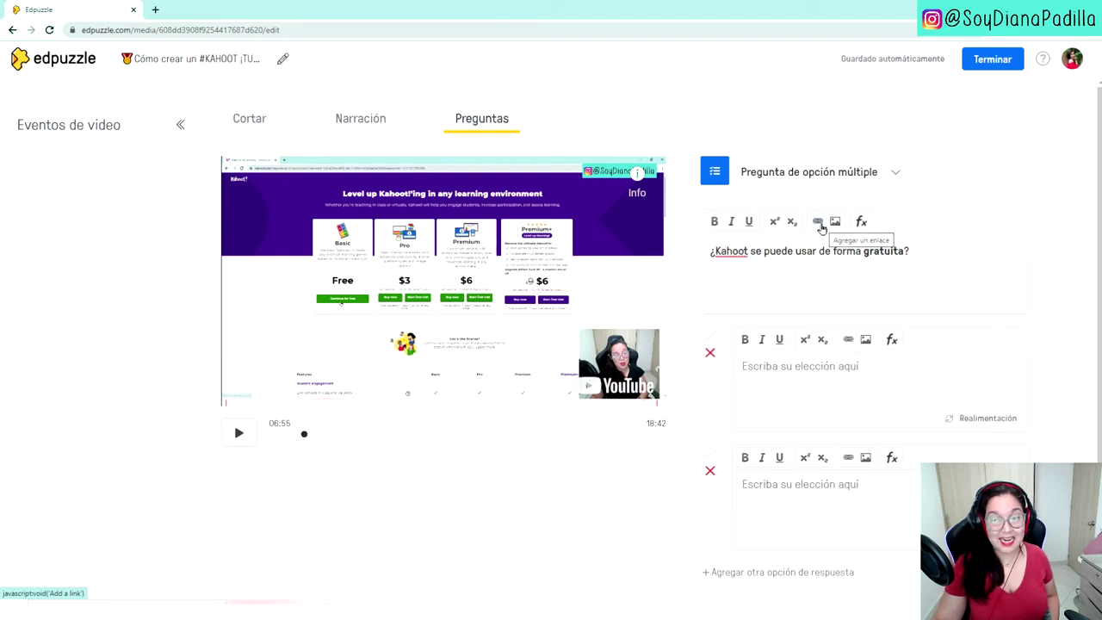
left_click(821, 224)
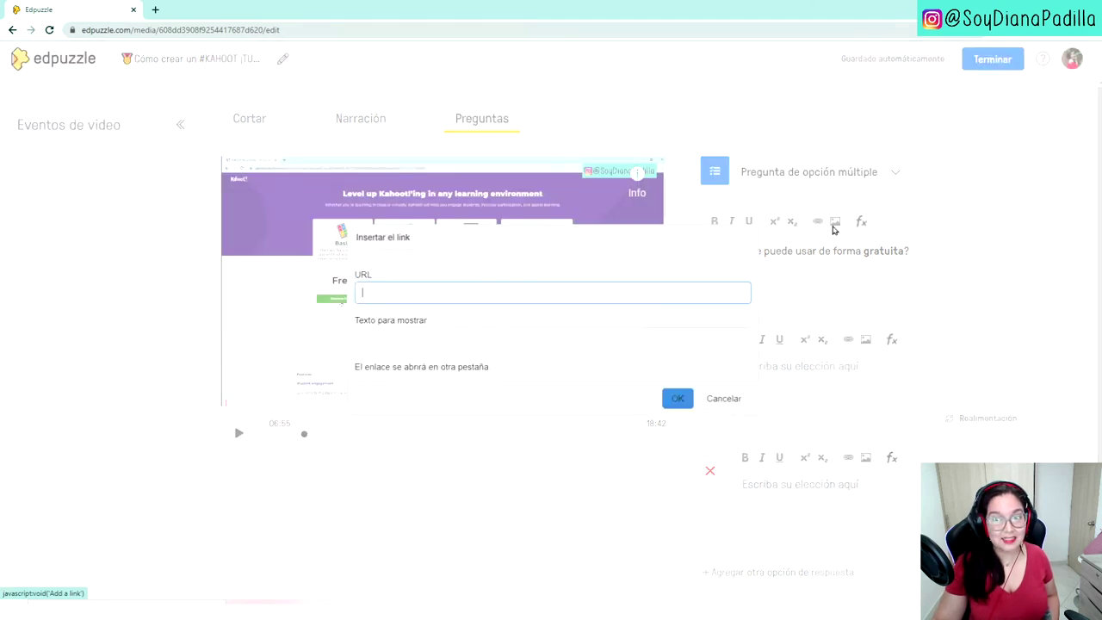
left_click(714, 397)
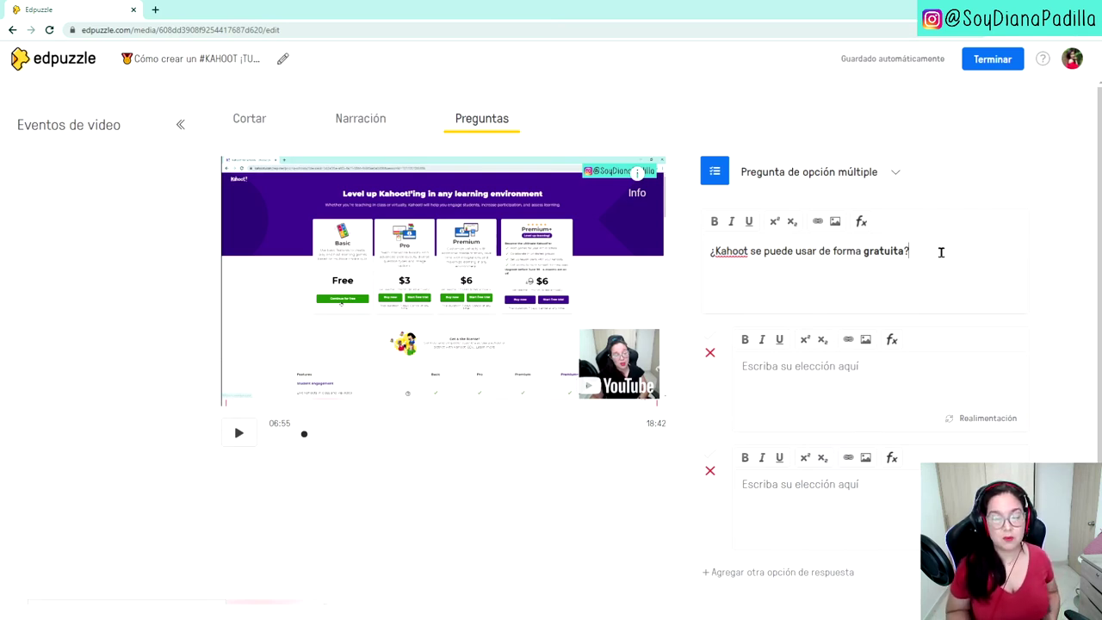
- Fill in the answer choices "Verdadero" and "Falso", and mark "Verdadero" as correct
left_click(810, 387)
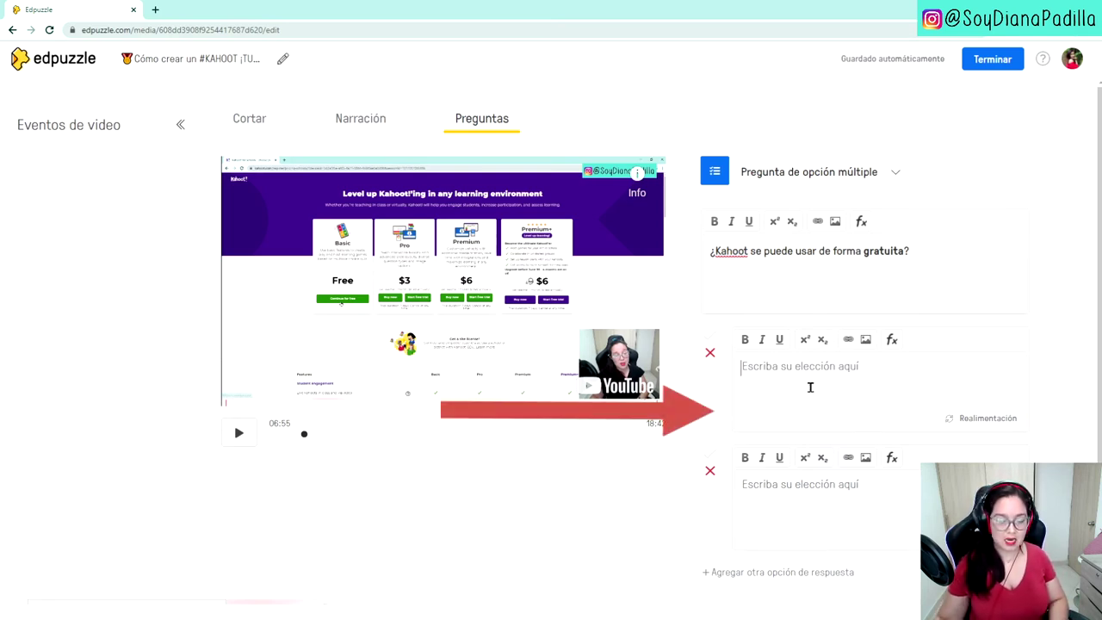
type("Verdadero")
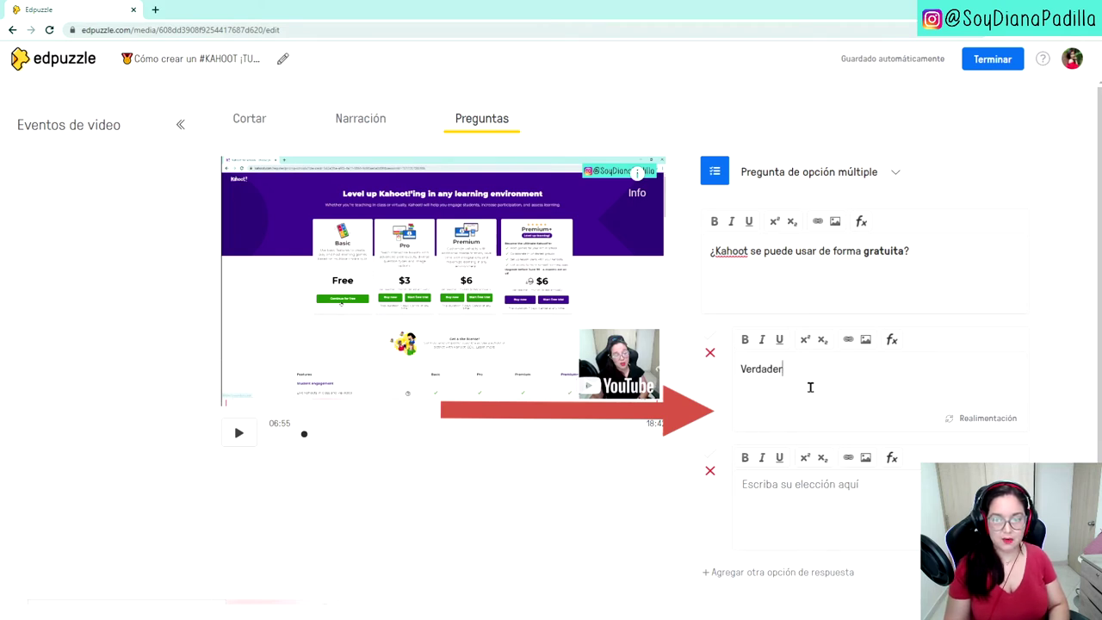
left_click(790, 497)
type("Falso")
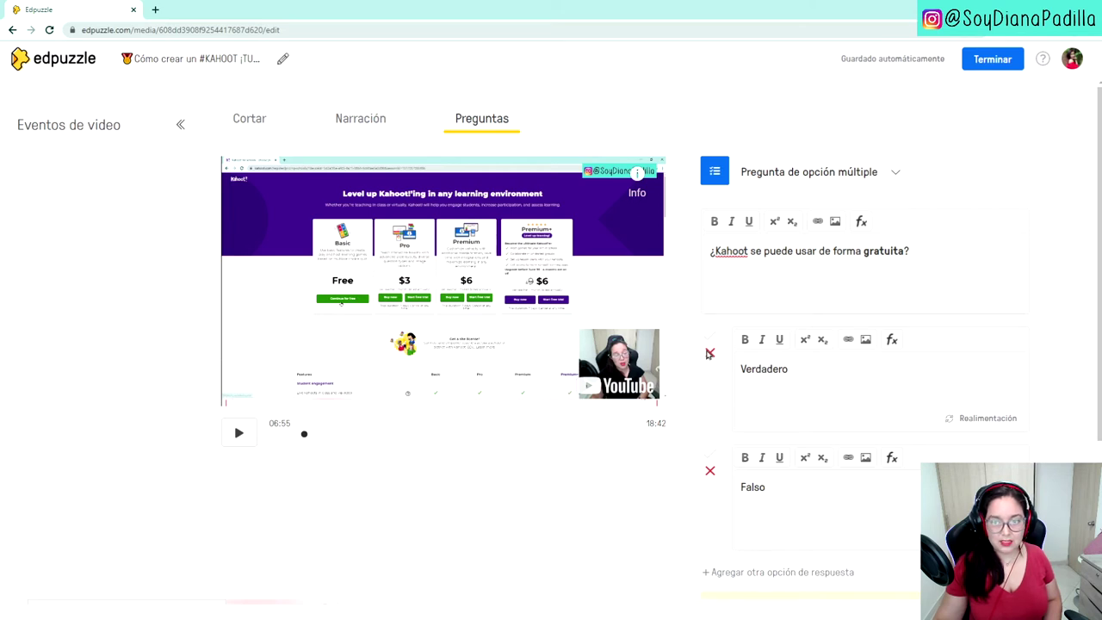
left_click(714, 340)
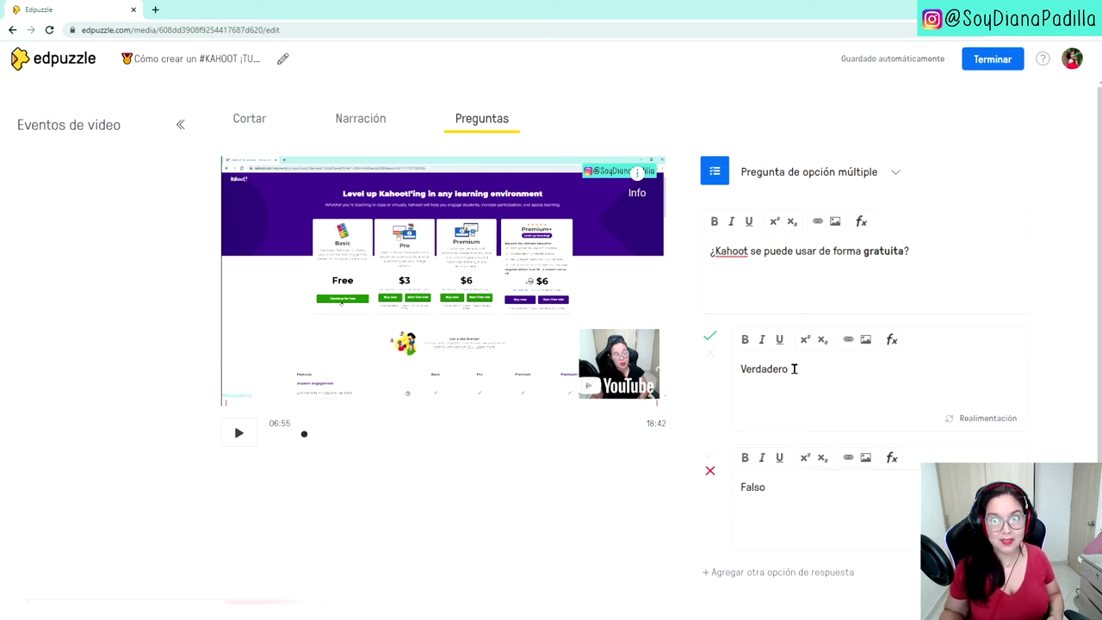
- Add the feedback "¡Muy bien!" to the correct answer
left_click(973, 423)
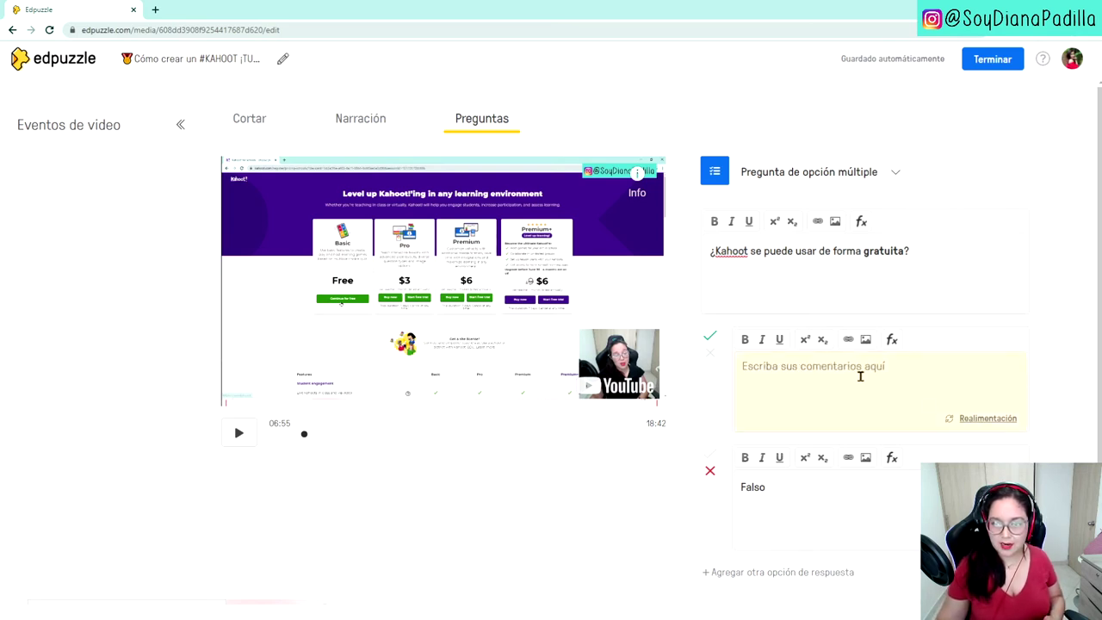
type("¡Muy bien!")
scroll(737, 405, "down", 2)
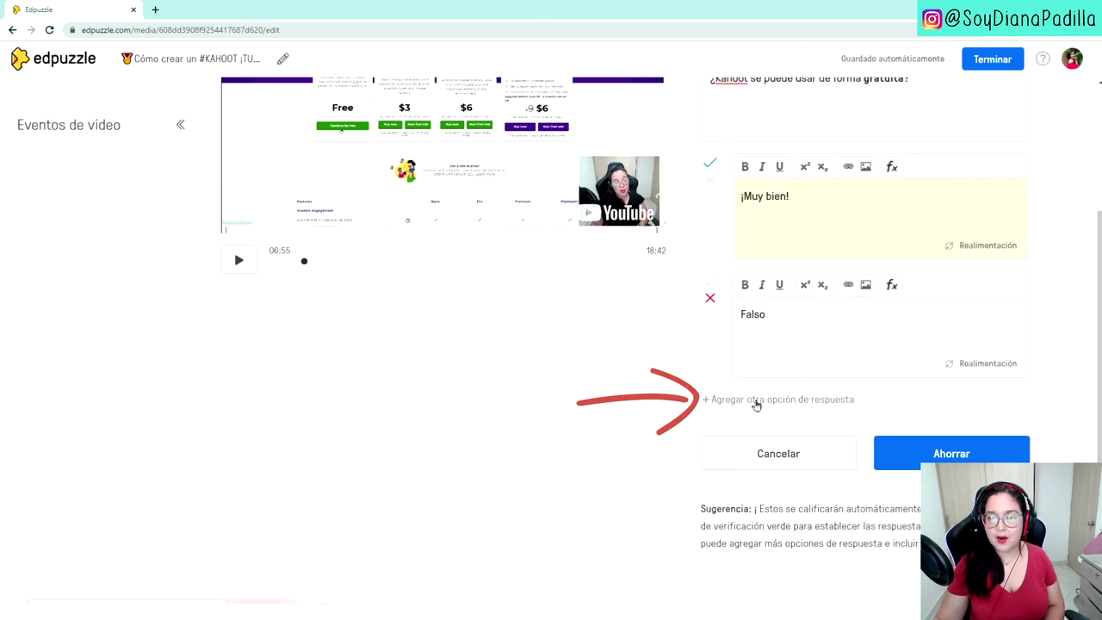
left_click(758, 400)
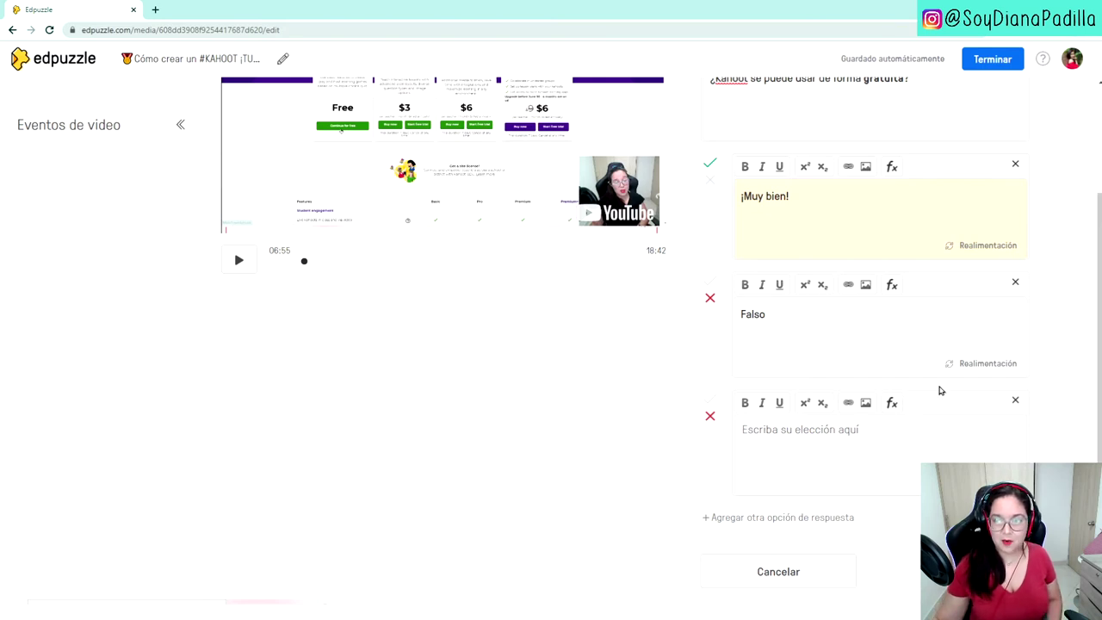
left_click(1017, 403)
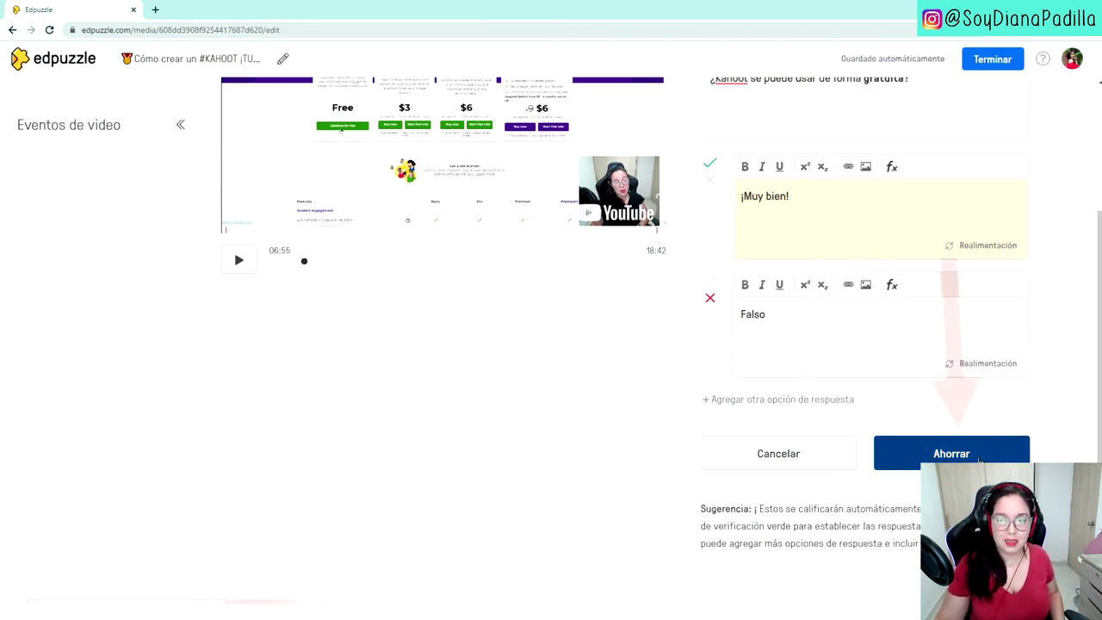
- Save the multiple-choice question and add the open question "Explica con tus palabras las ventajas de la educación en línea." at 09:43
left_click(940, 454)
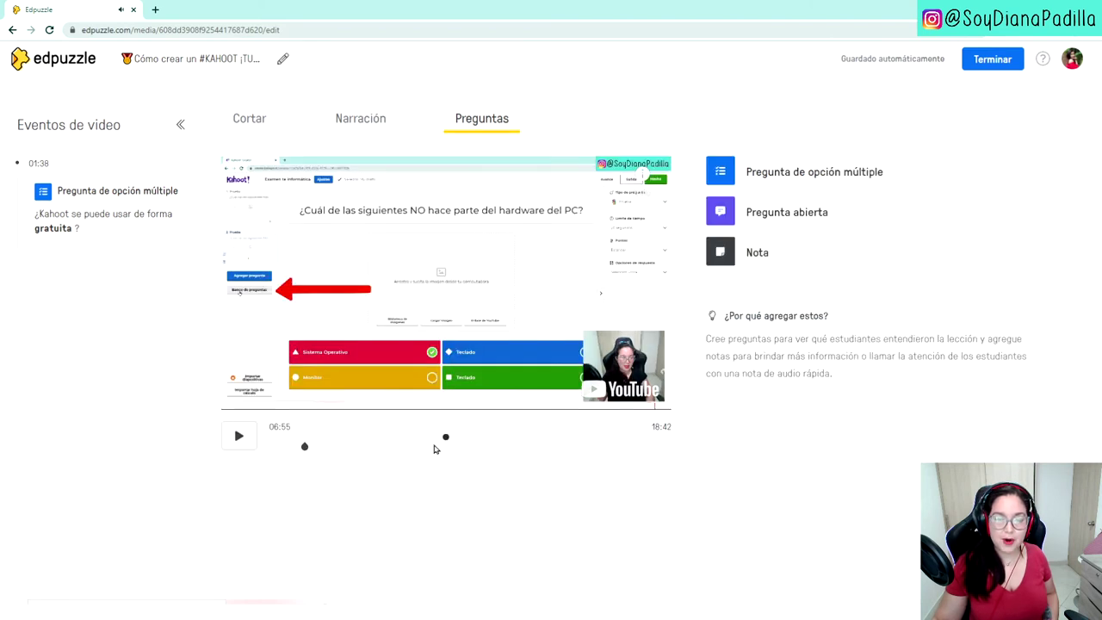
left_click_drag(445, 437, 478, 442)
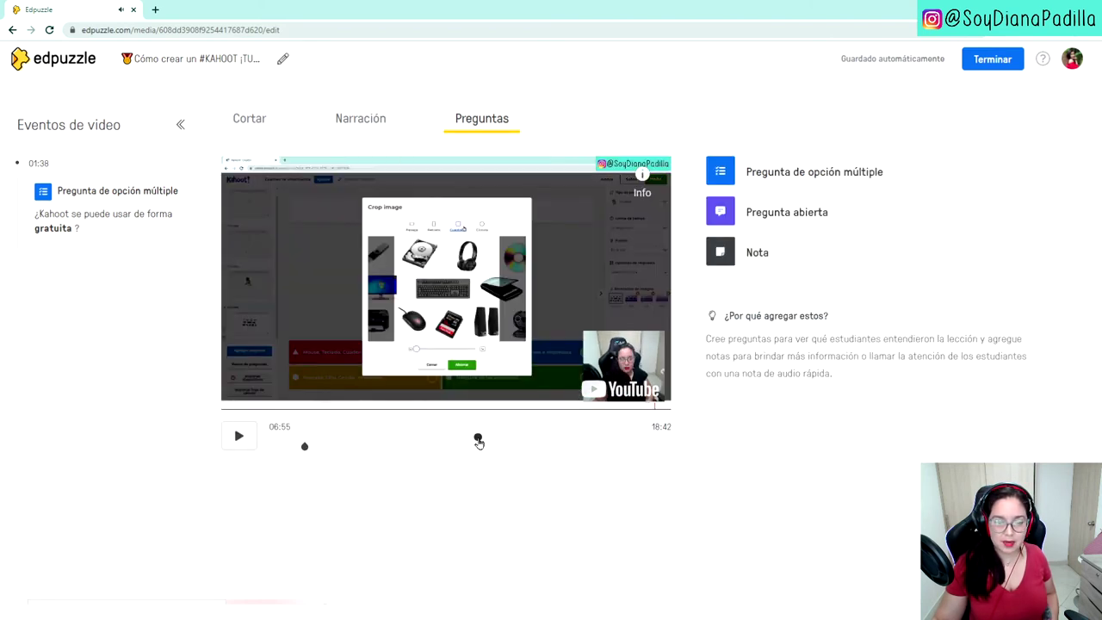
left_click(721, 212)
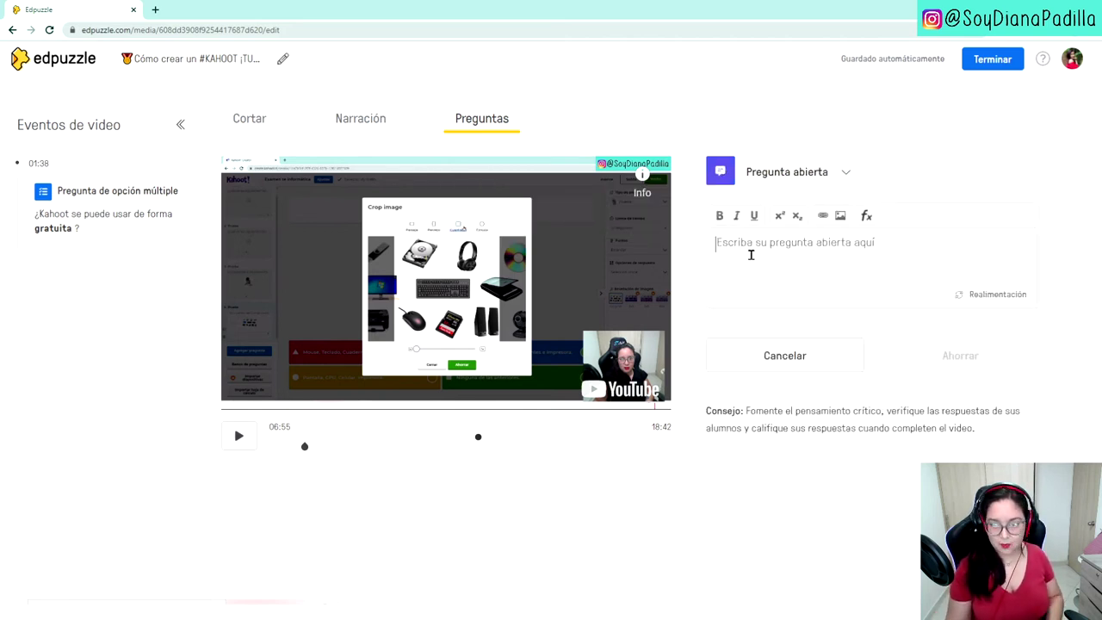
type("Explica con tus palabras las ventajas de la educación en línea.")
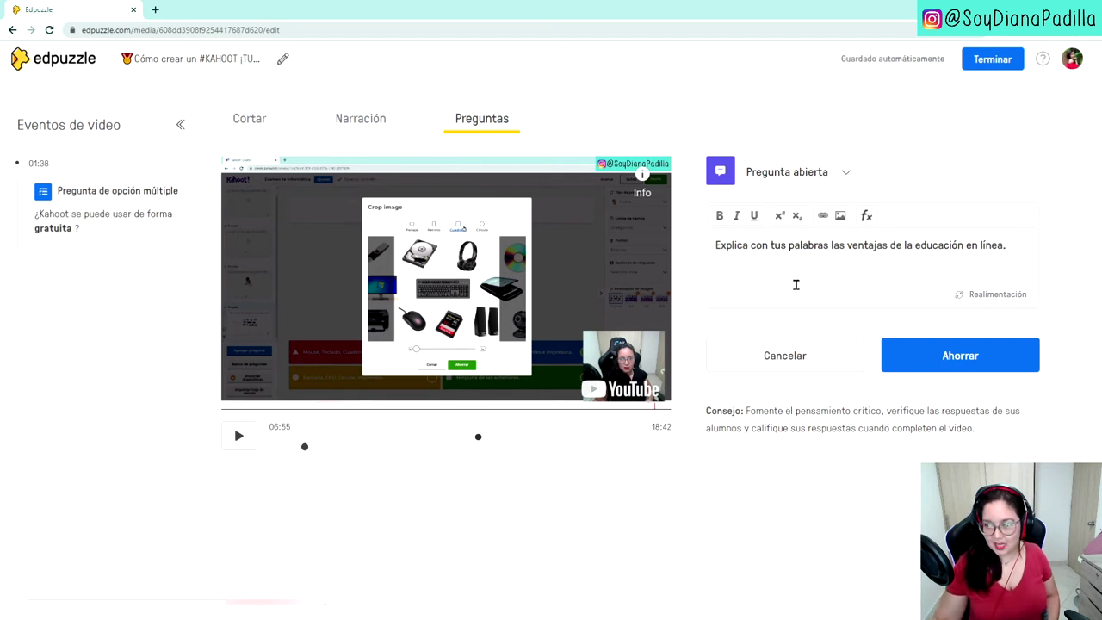
left_click(915, 354)
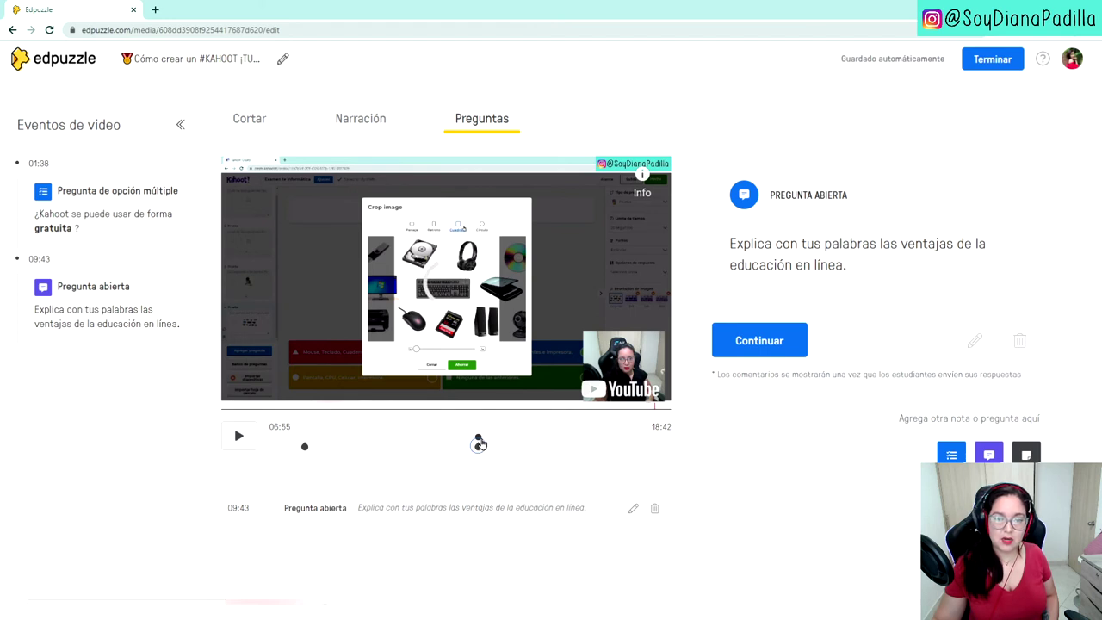
- Start a note at 15:35 of the video with the text "Recuerda que siempre puedes volver al juego."
left_click_drag(541, 442, 620, 440)
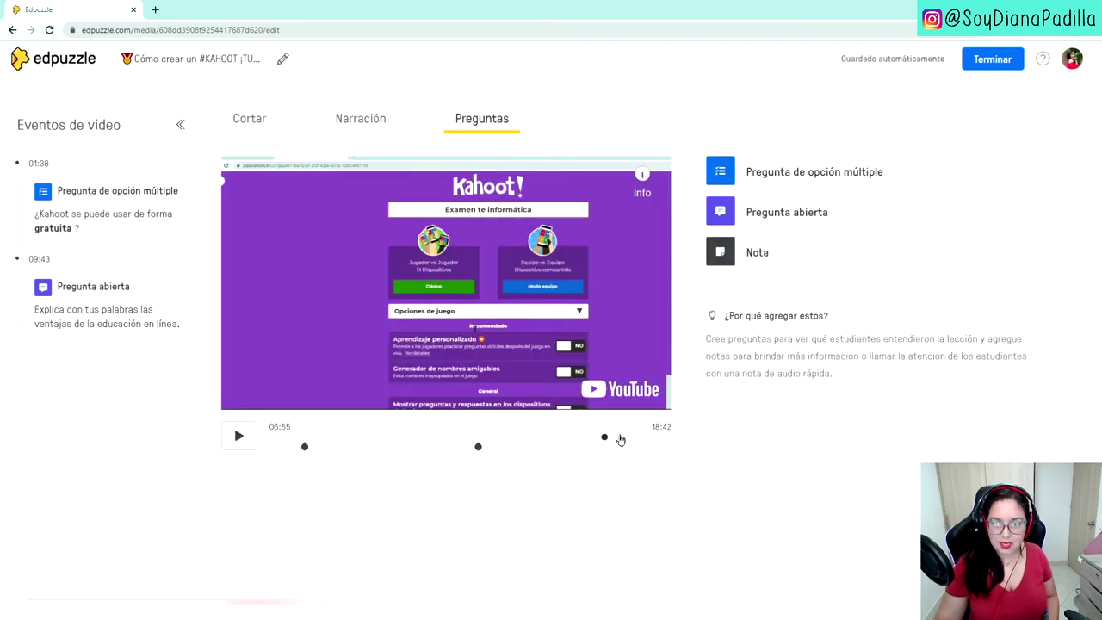
left_click(722, 255)
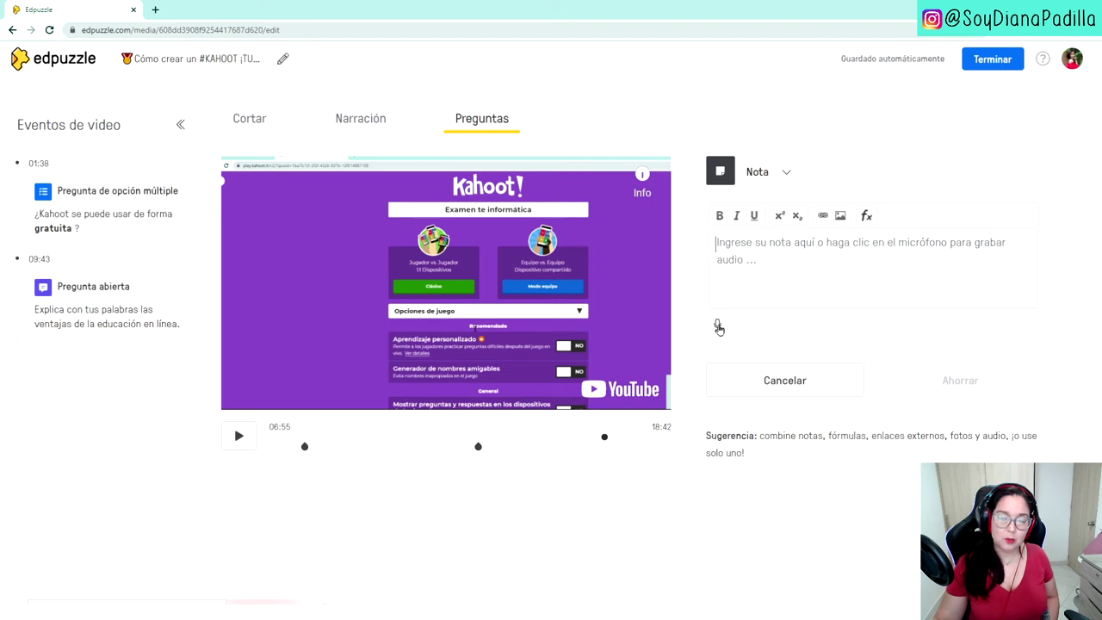
left_click(746, 261)
type("Recuerda que siempre puedes volver al juego.")
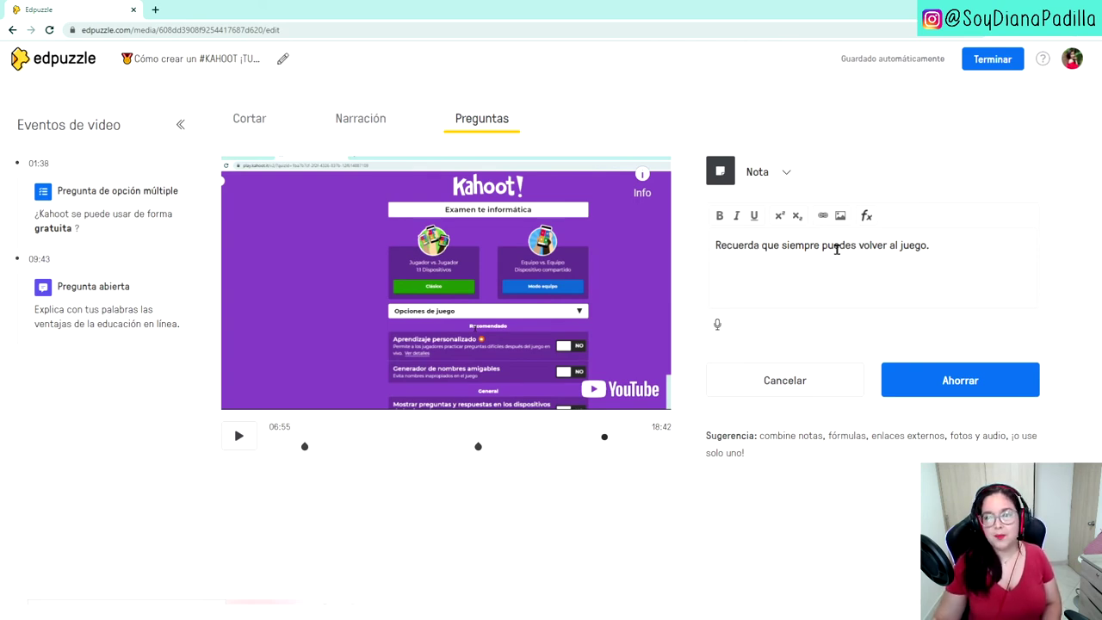
- Record a short voice message for the note and save the note
left_click(717, 328)
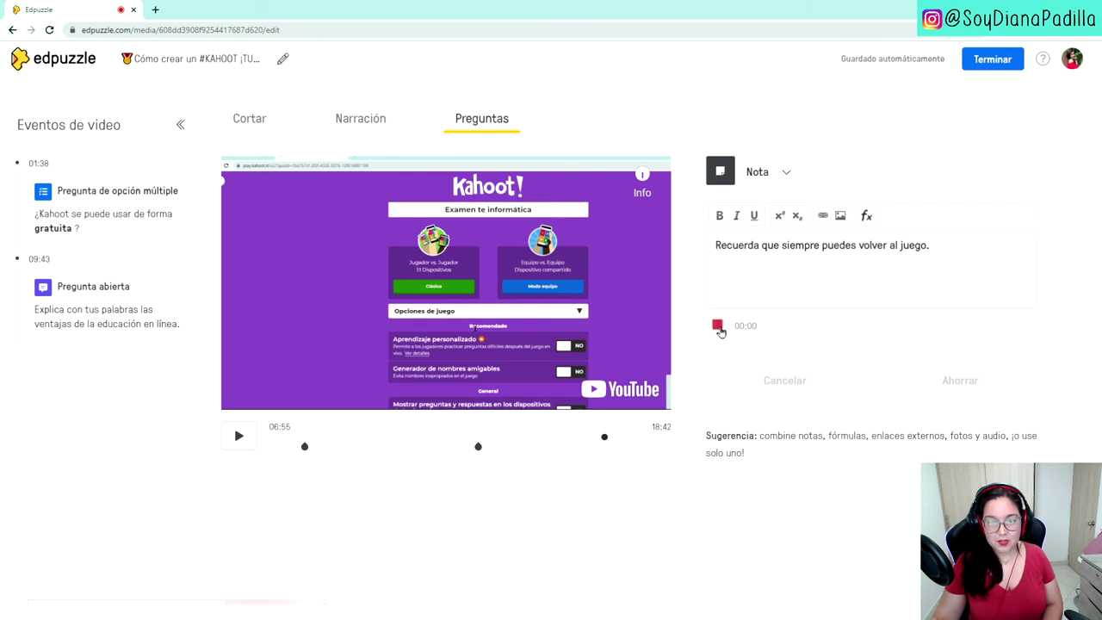
left_click(720, 329)
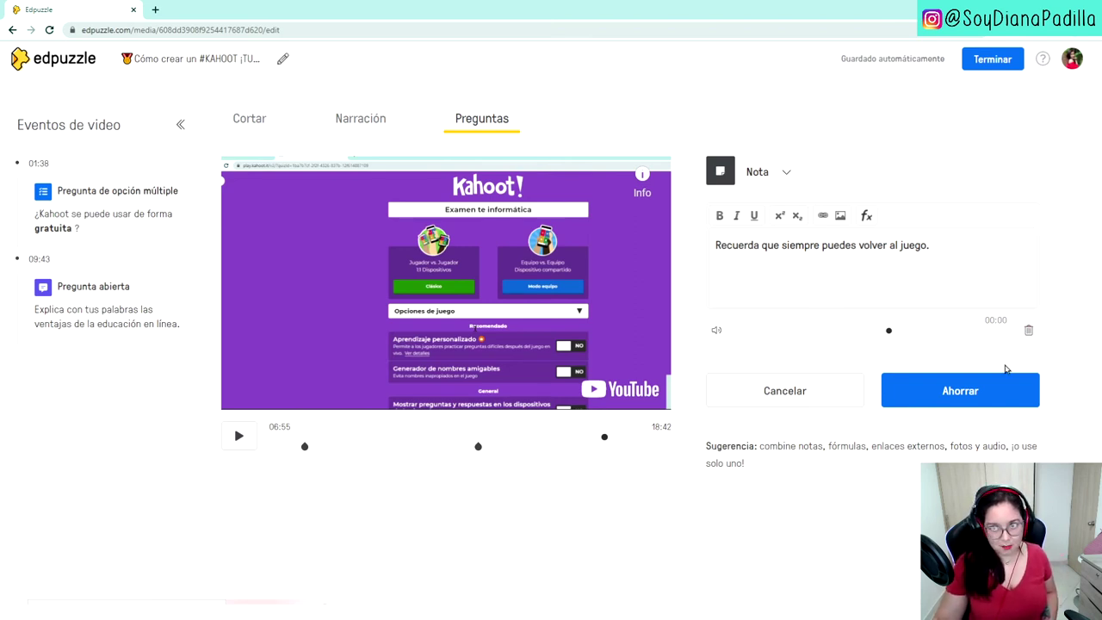
left_click(928, 393)
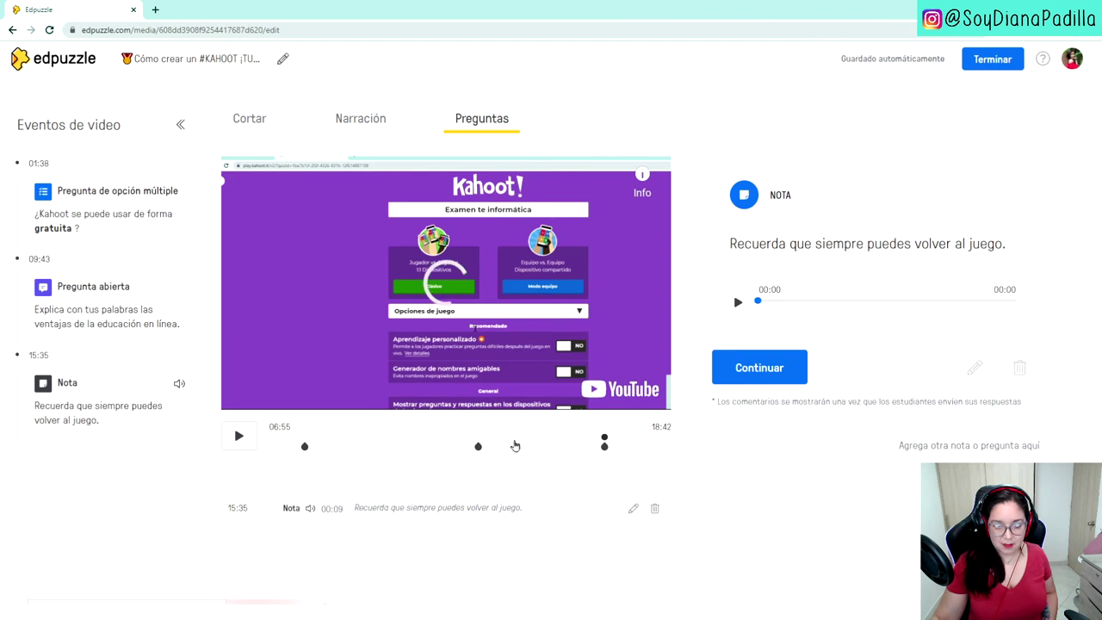
- Review the open question, the multiple-choice question and the note at their timeline markers, and finish editing the video lesson
left_click(480, 446)
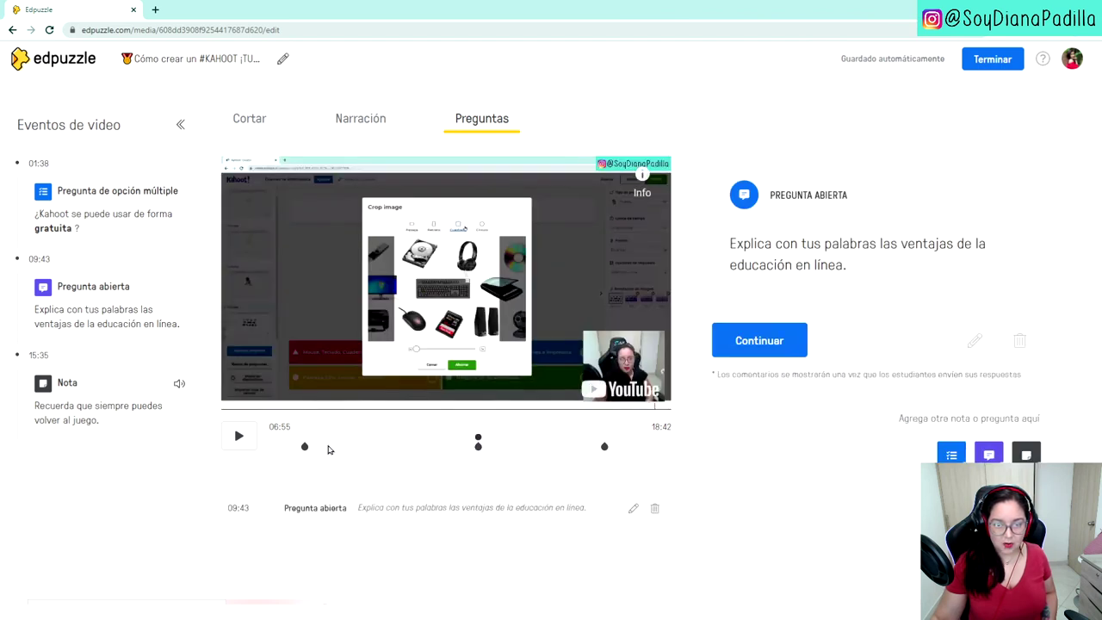
left_click(304, 447)
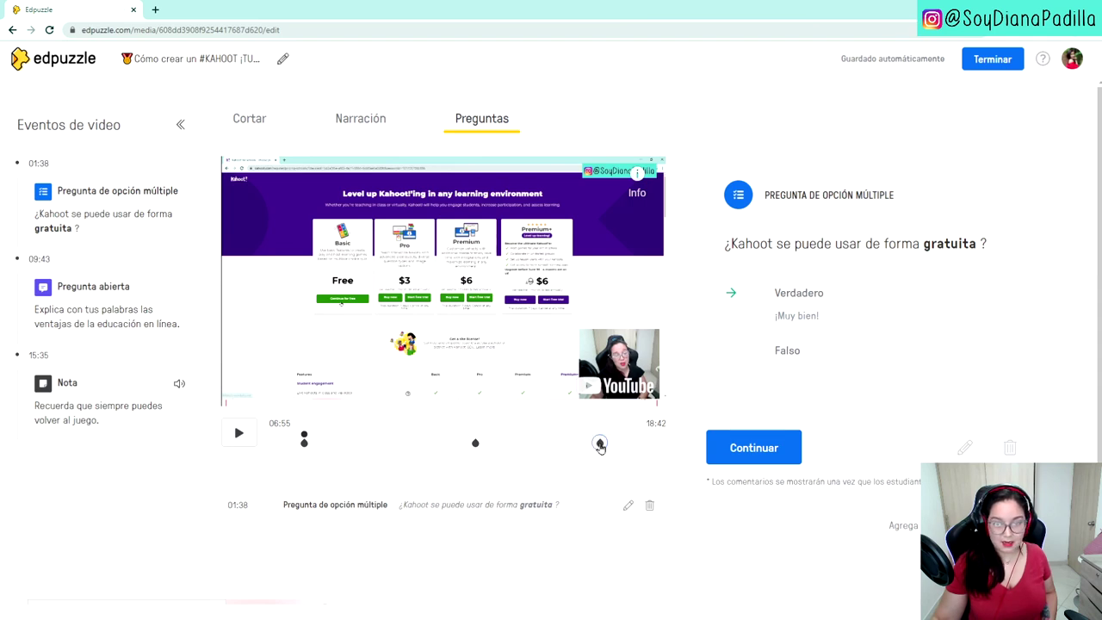
left_click(598, 444)
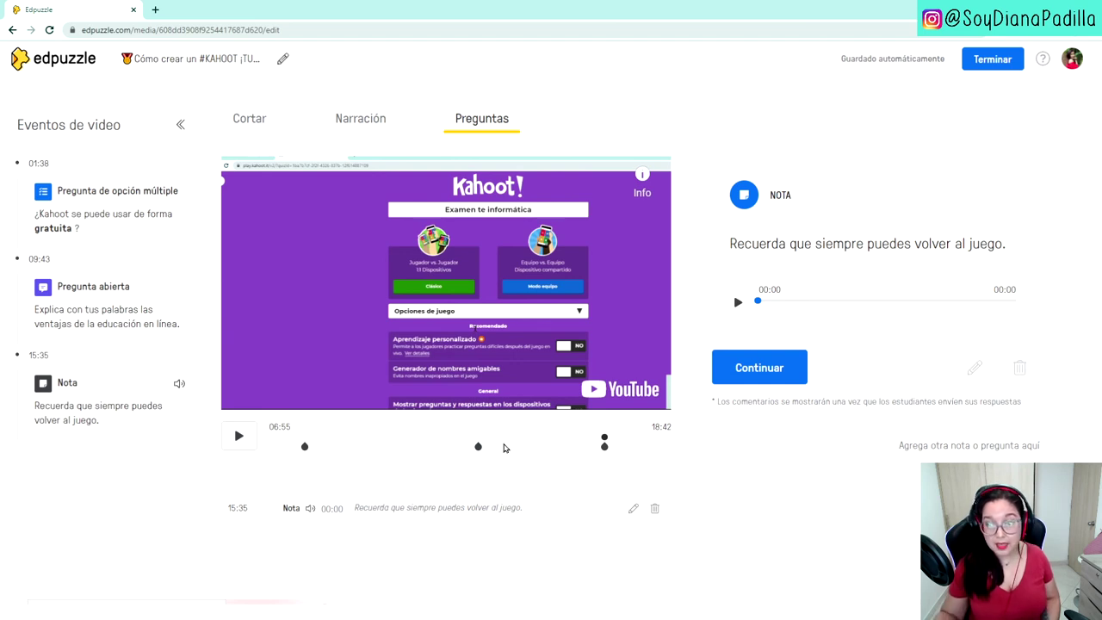
left_click(987, 60)
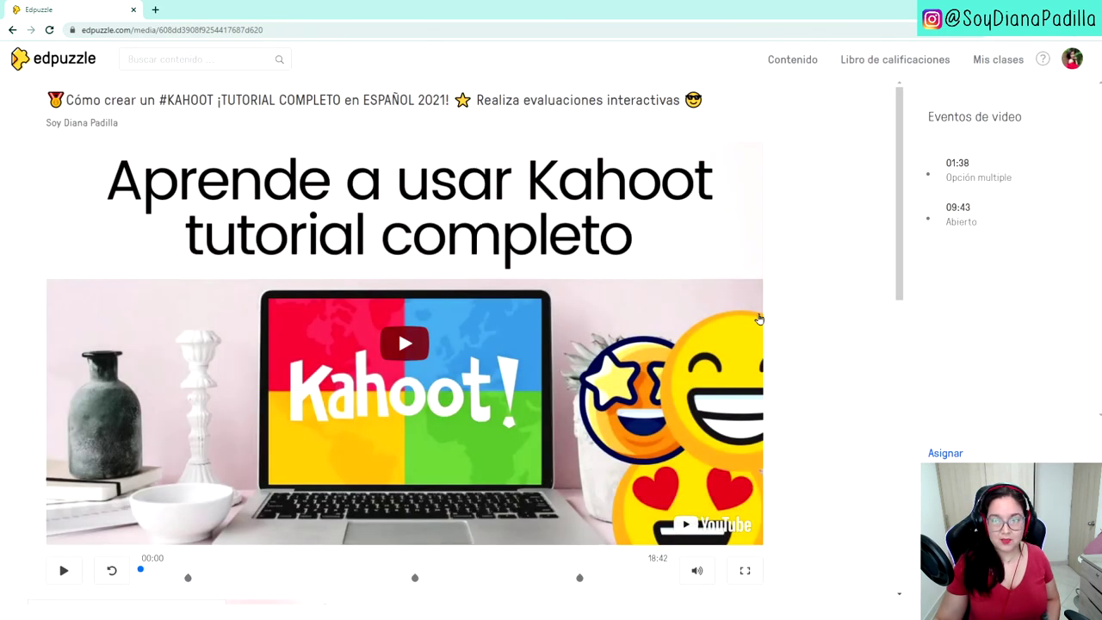
scroll(800, 310, "down", 3)
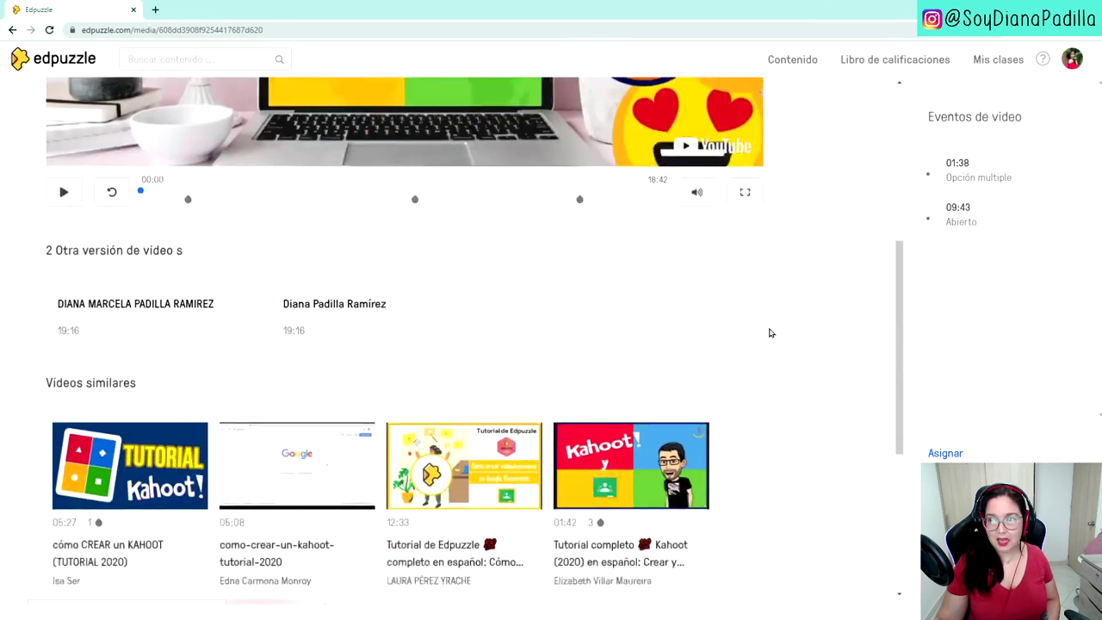
scroll(762, 336, "up", 3)
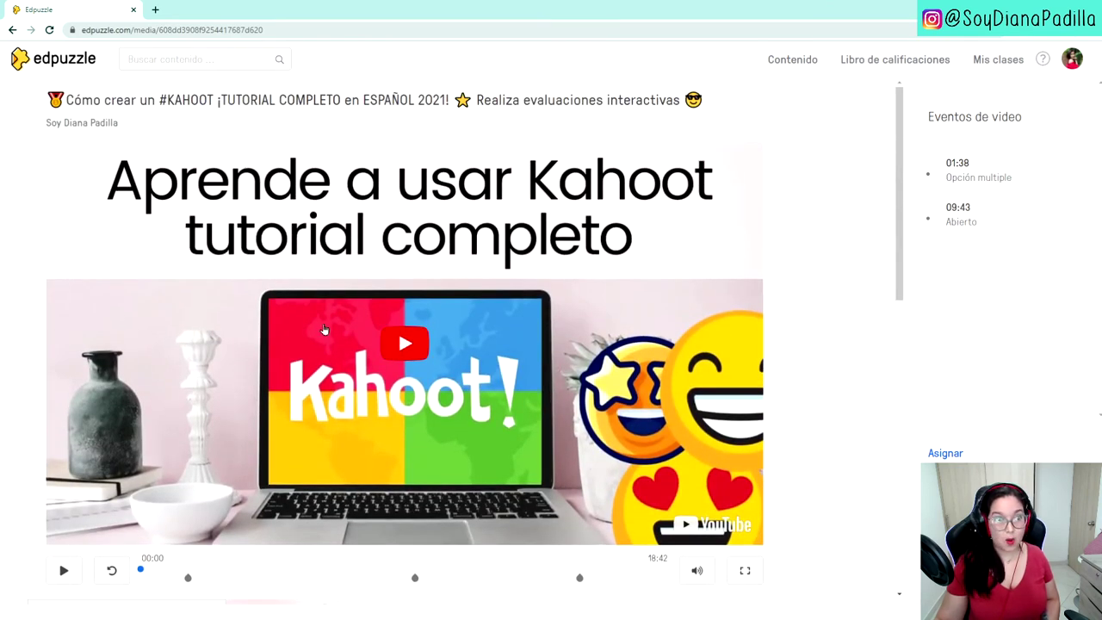